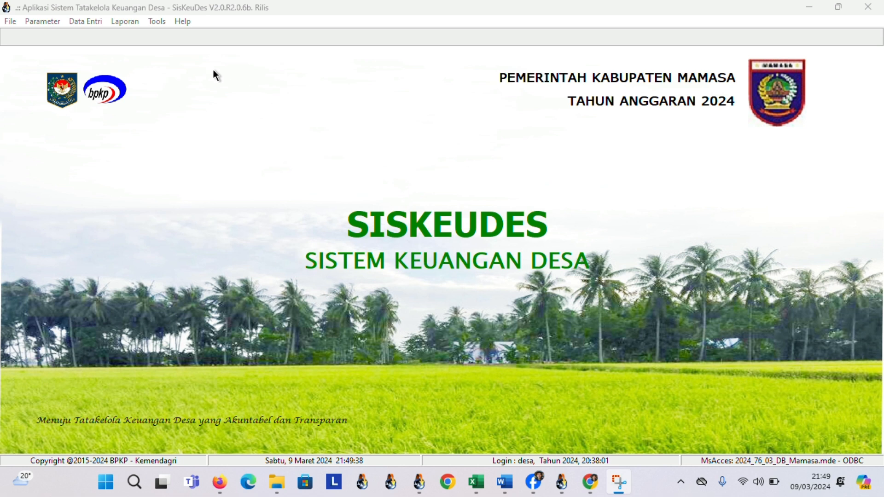
# - Open the budget data entry form (Isian Data Anggaran) and select Pemerintah Desa Balla Timur in Kecamatan Balla
pyautogui.click(13, 22)
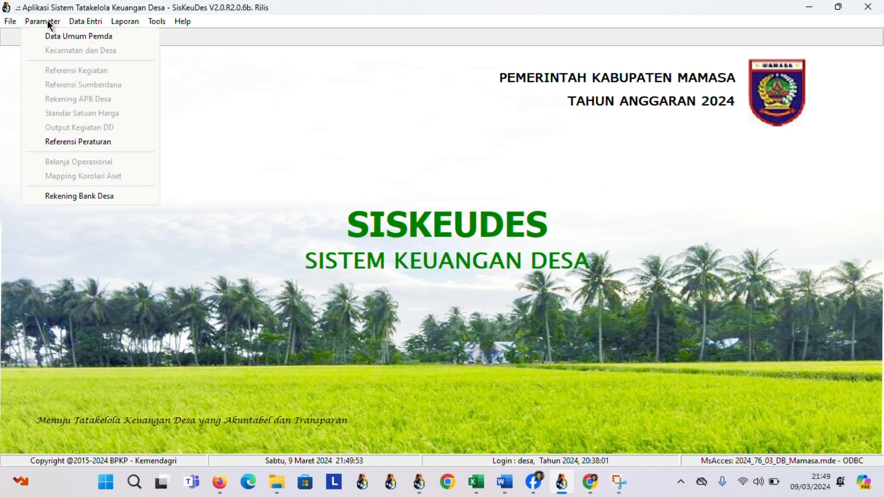
pyautogui.moveTo(65, 25)
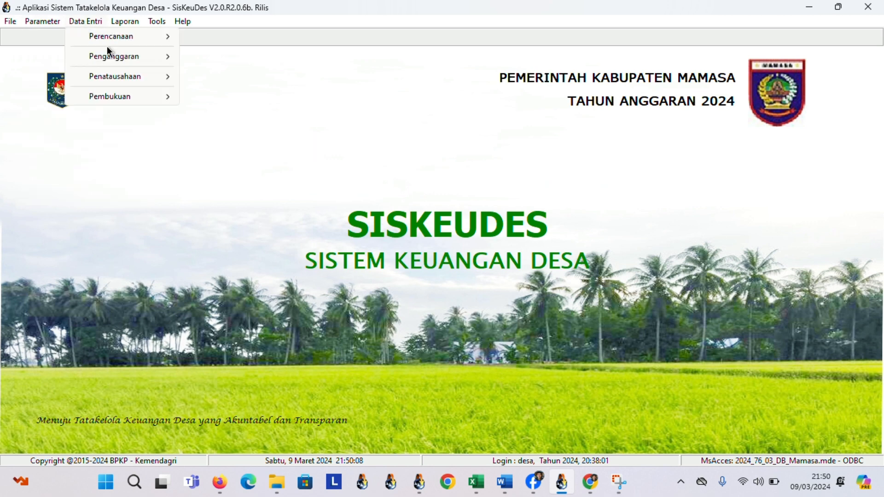
pyautogui.moveTo(109, 57)
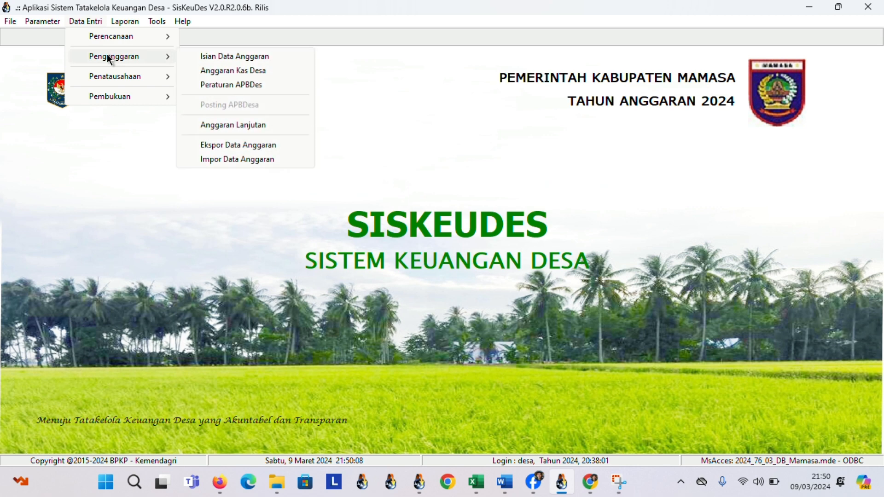
pyautogui.click(202, 56)
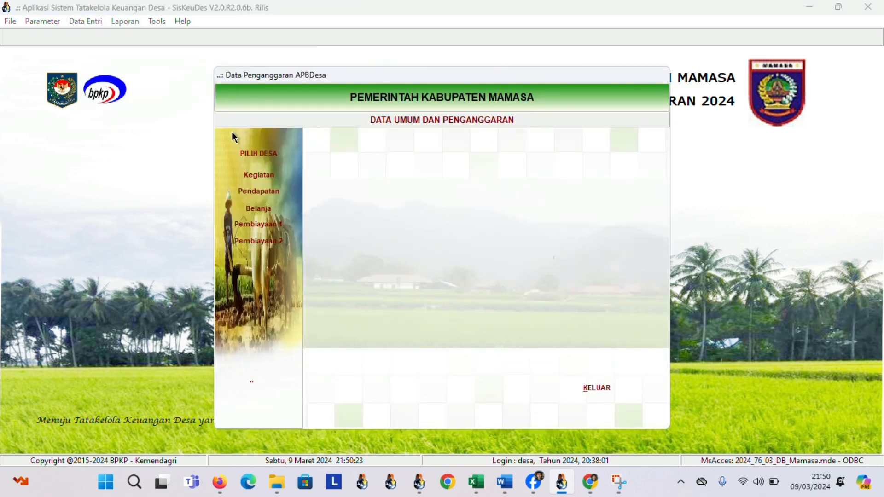
pyautogui.click(249, 156)
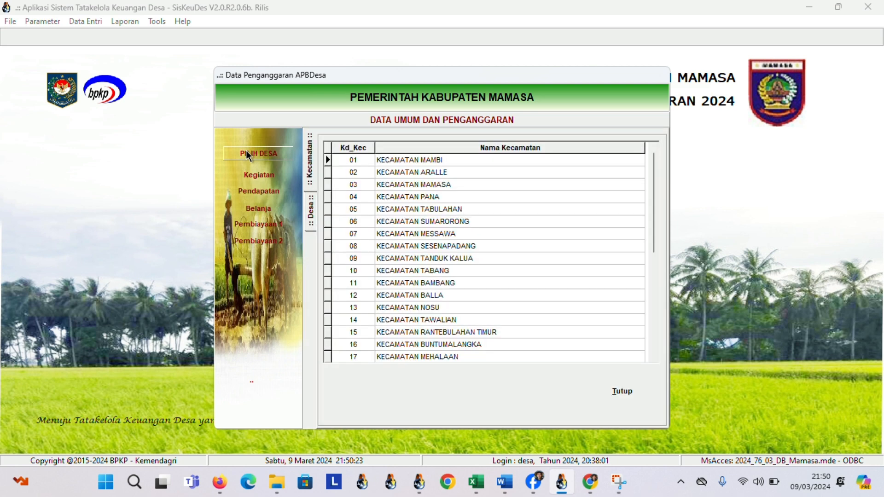
pyautogui.doubleClick(429, 294)
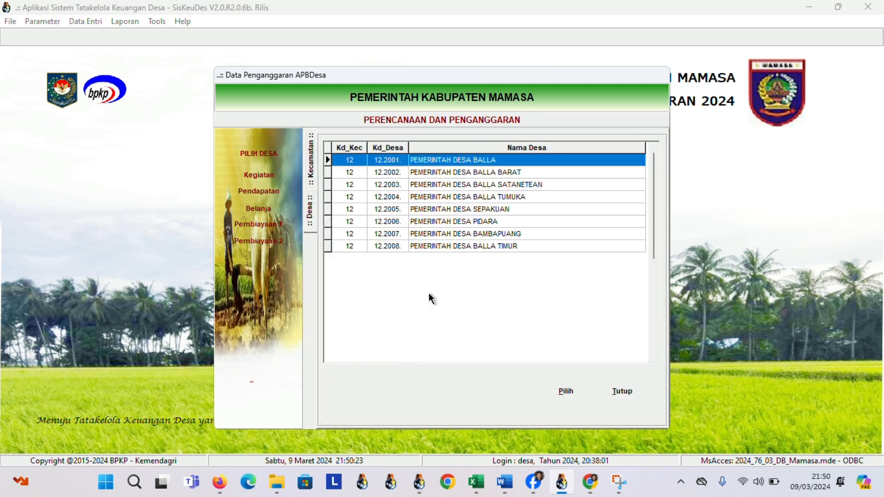
pyautogui.doubleClick(421, 247)
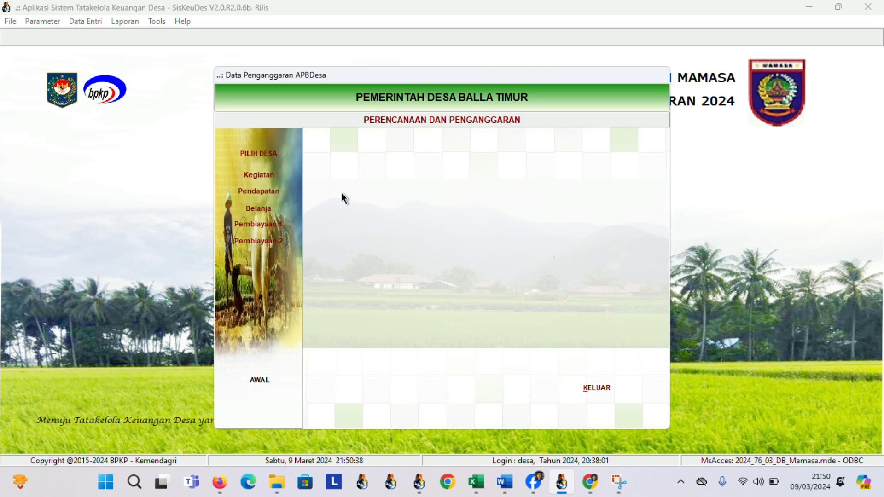
# - Review the village's income budget (Pendapatan) and close it
pyautogui.click(277, 195)
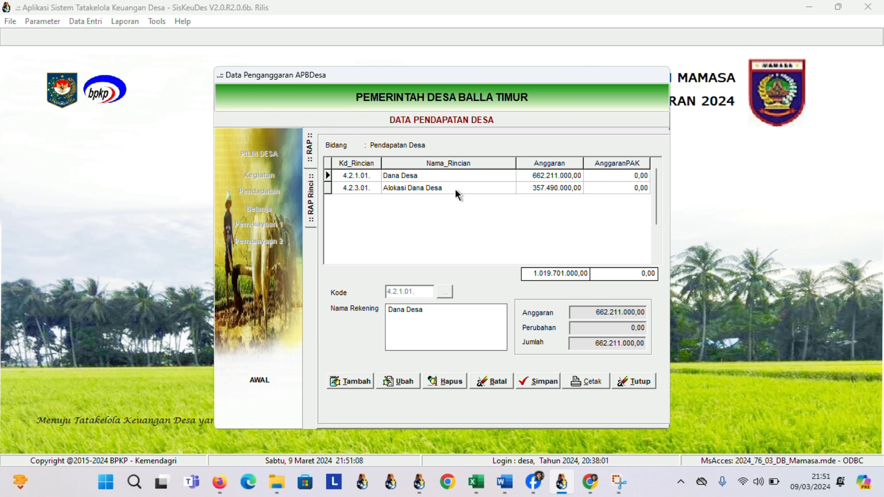
pyautogui.click(639, 385)
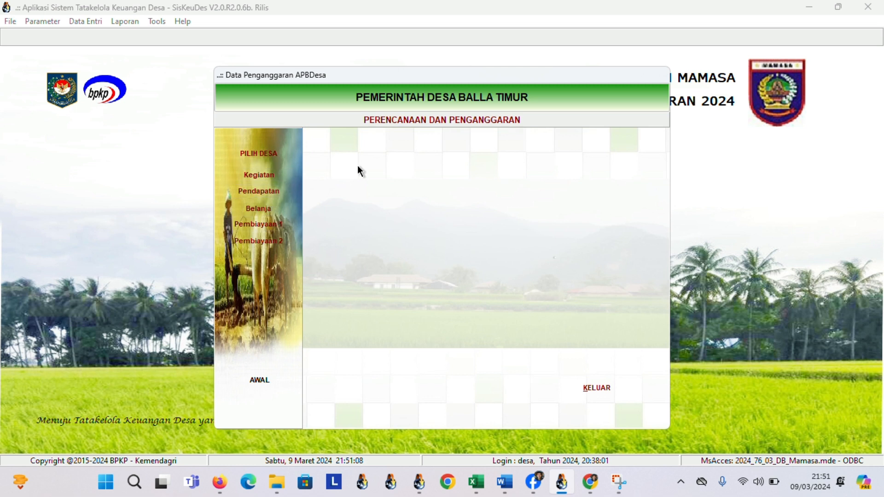
# - Examine the details and packages of the activity Penyediaan Penghasilan Tetap dan Tunjangan Kepala Desa
pyautogui.click(259, 176)
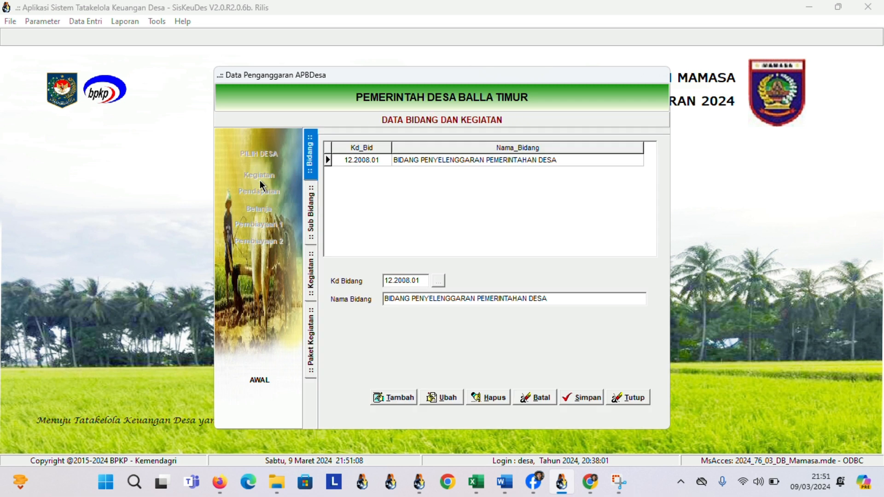
pyautogui.click(421, 159)
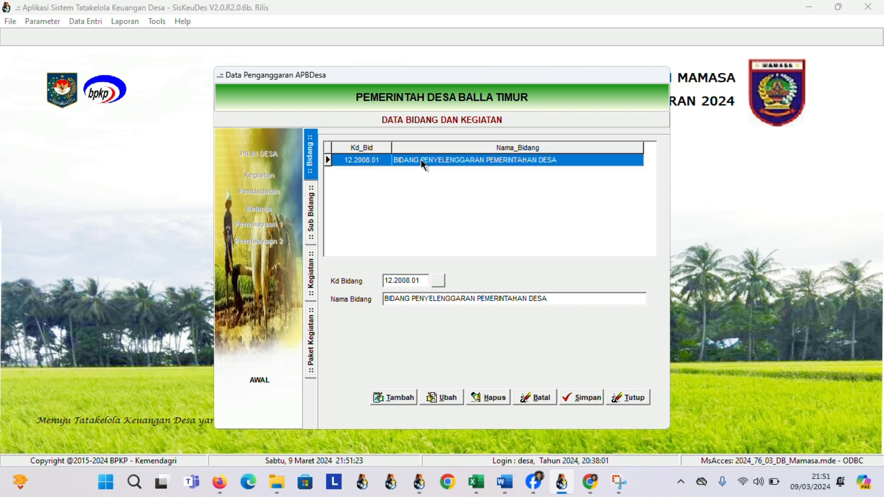
pyautogui.doubleClick(420, 159)
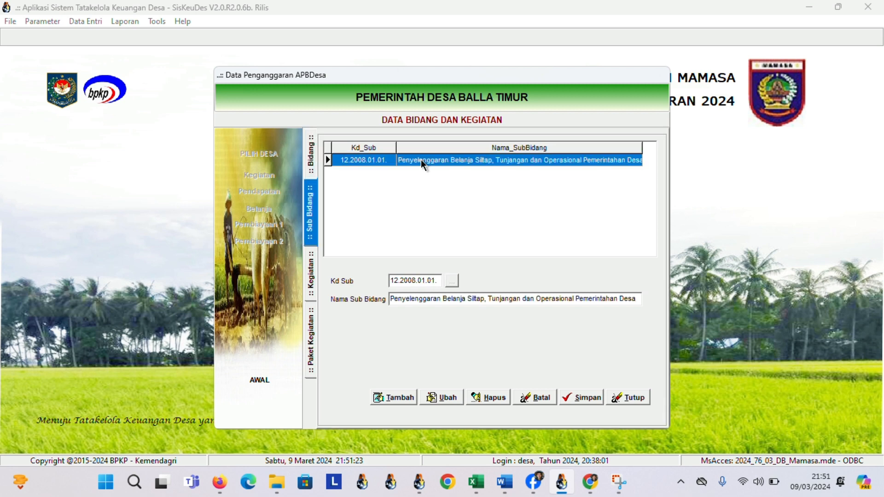
pyautogui.doubleClick(421, 159)
pyautogui.doubleClick(421, 160)
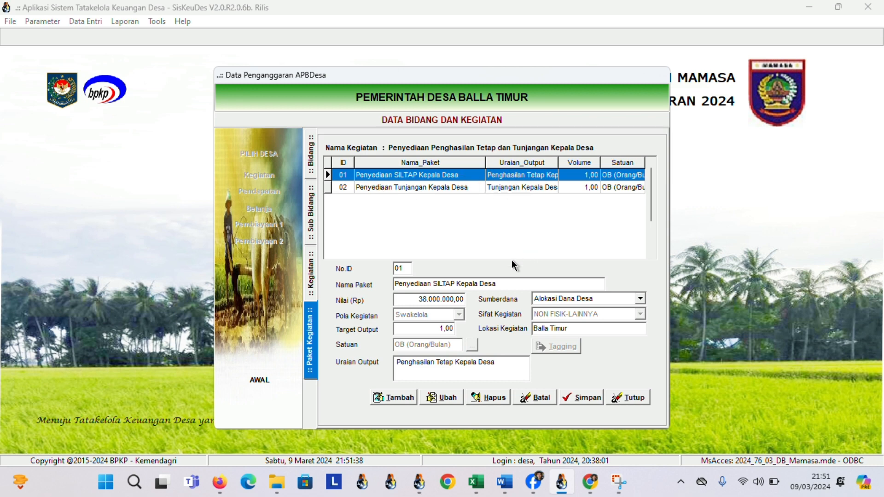
pyautogui.click(311, 277)
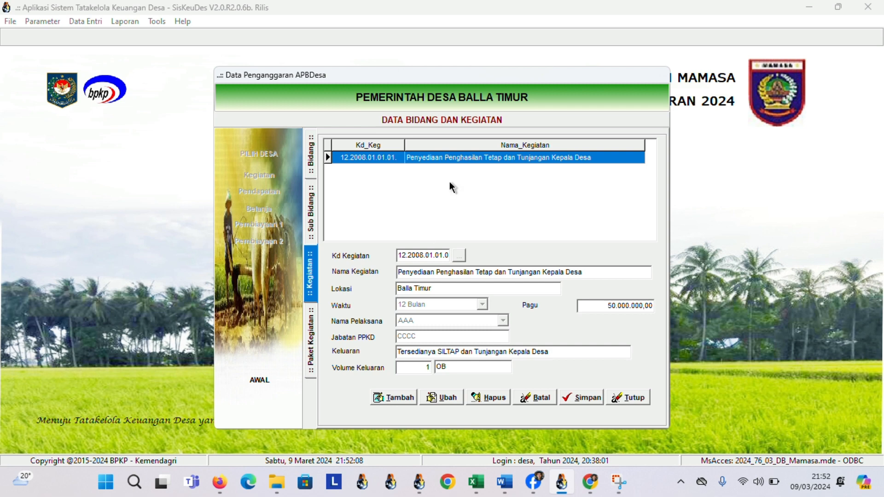
pyautogui.doubleClick(455, 159)
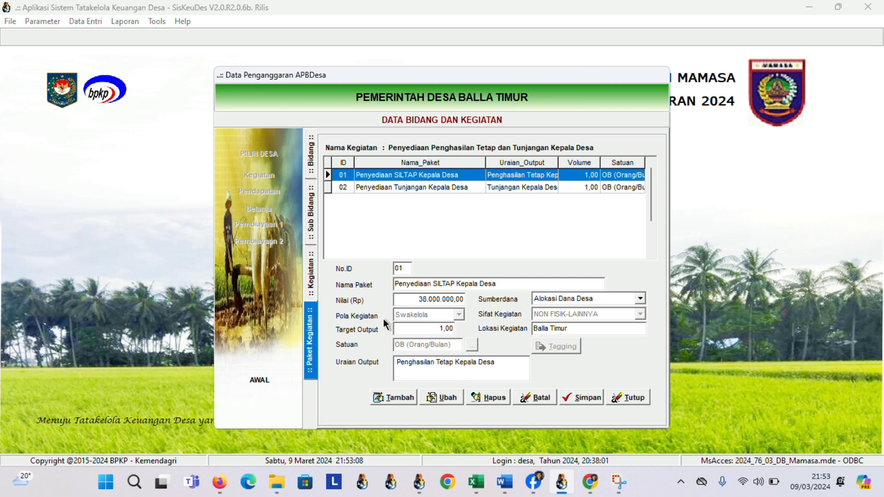
# - Open the package Penyediaan SILTAP Kepala Desa for editing and save it
pyautogui.click(442, 398)
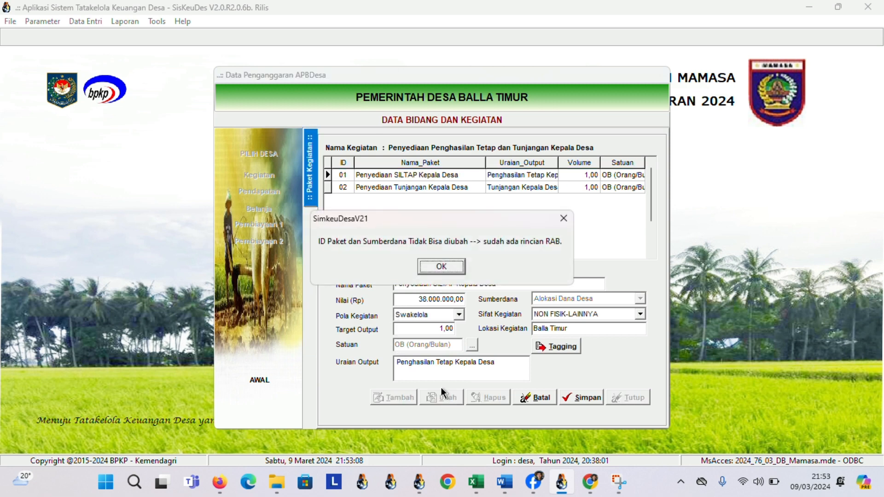
pyautogui.click(433, 267)
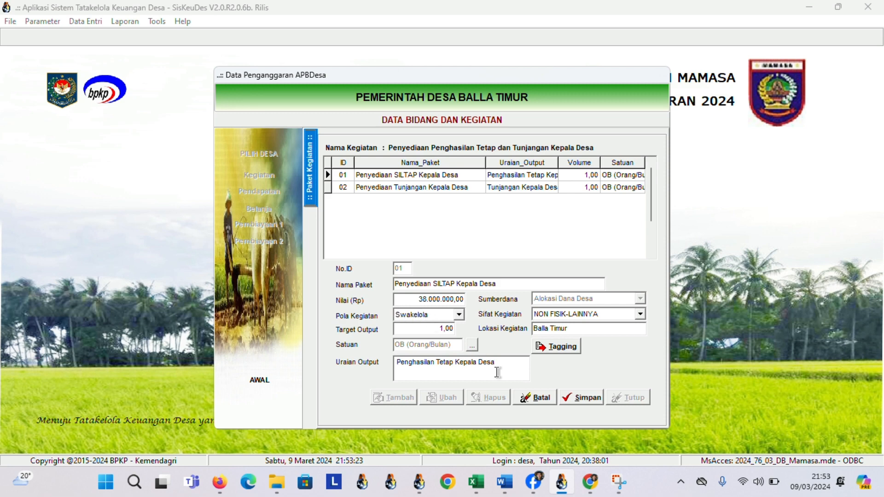
pyautogui.click(575, 397)
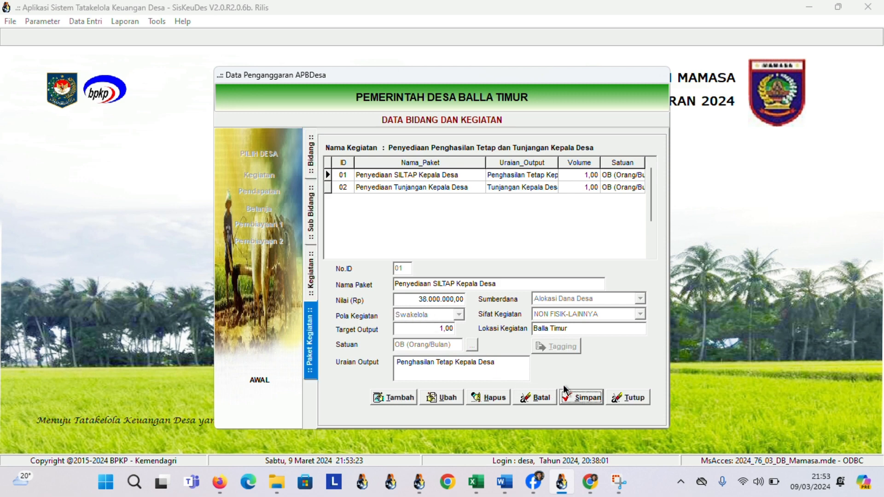
# - View the details of package 02, Penyediaan Tunjangan Kepala Desa, return to the Bidang level and close the activity data
pyautogui.click(389, 188)
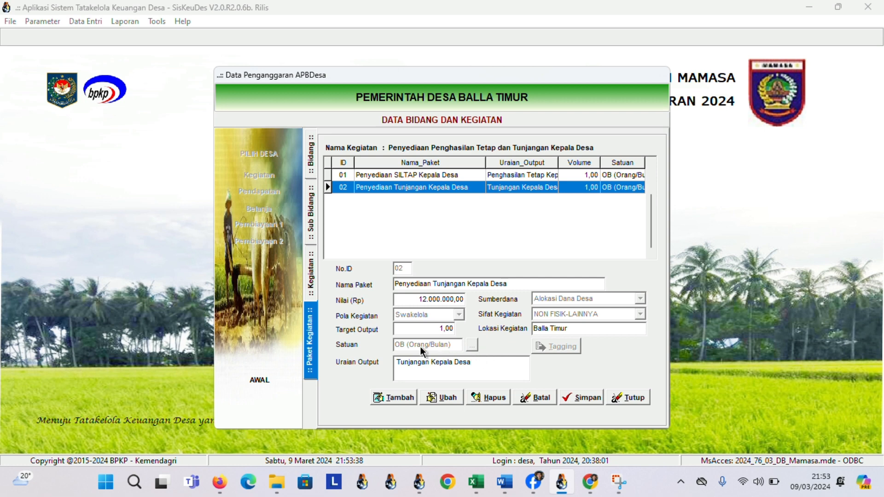
pyautogui.click(312, 220)
pyautogui.click(313, 170)
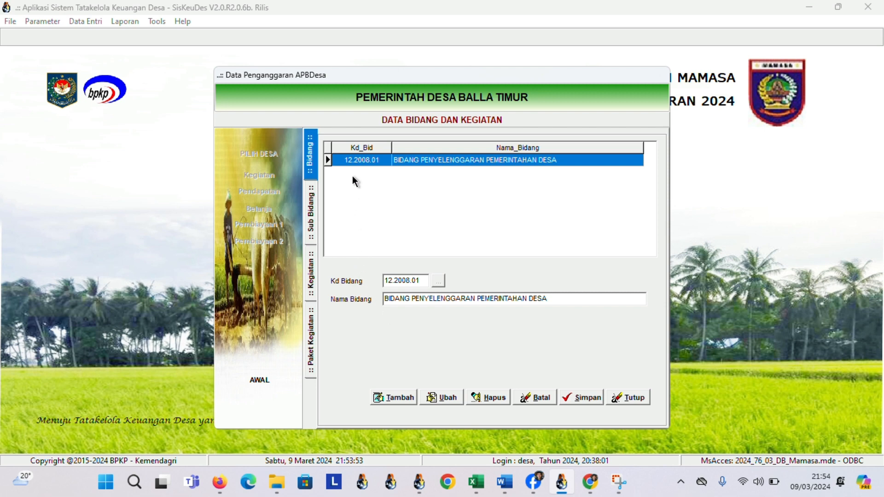
pyautogui.click(629, 398)
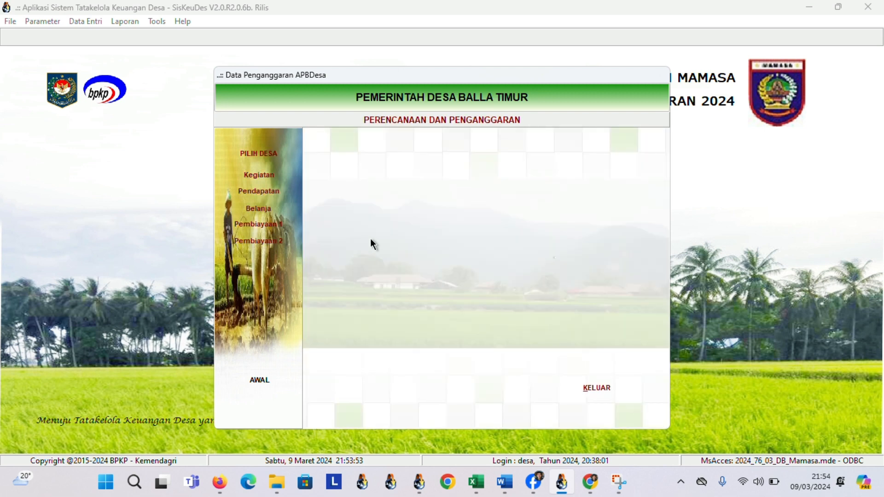
# - Look at the village's Kegiatan and Belanja data, closing each one again
pyautogui.click(260, 174)
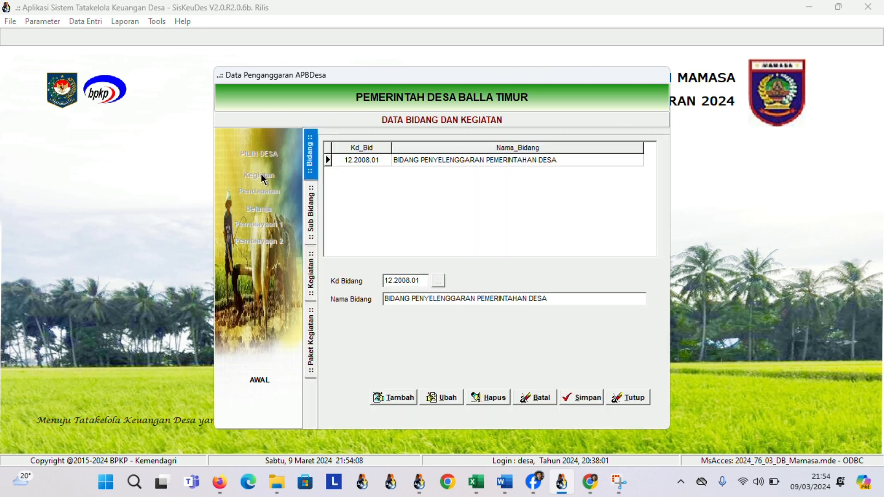
pyautogui.click(636, 396)
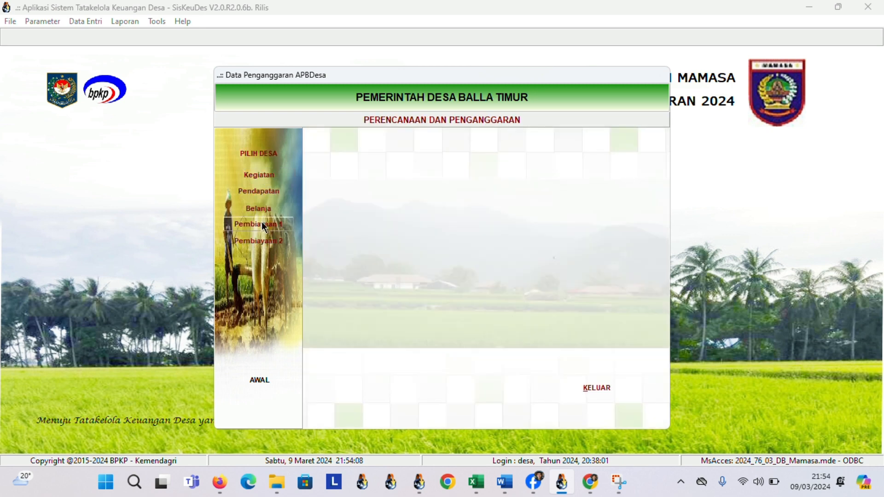
pyautogui.click(251, 208)
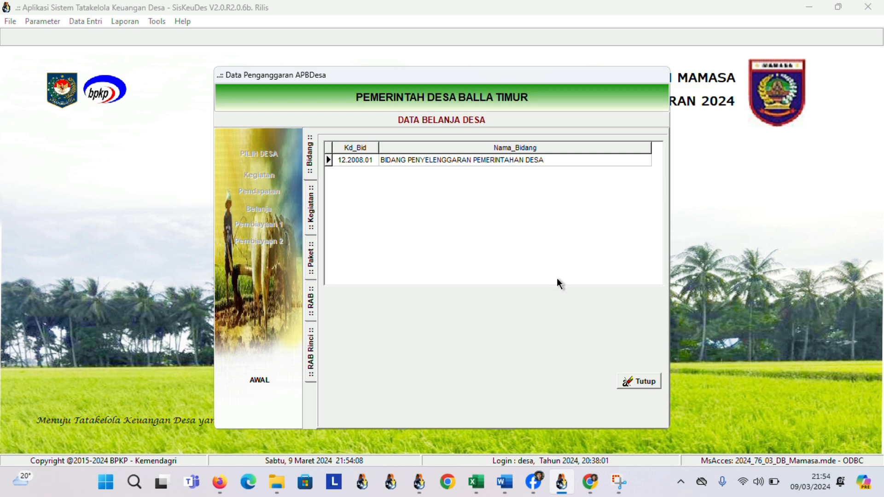
pyautogui.click(646, 385)
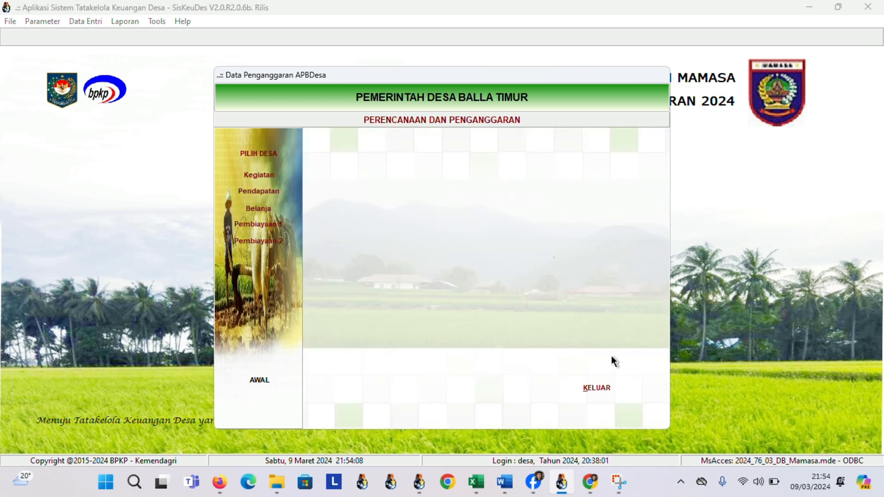
# - Open the activity data and display the sub-bidang list of Bidang Penyelenggaran Pemerintahan Desa
pyautogui.click(263, 176)
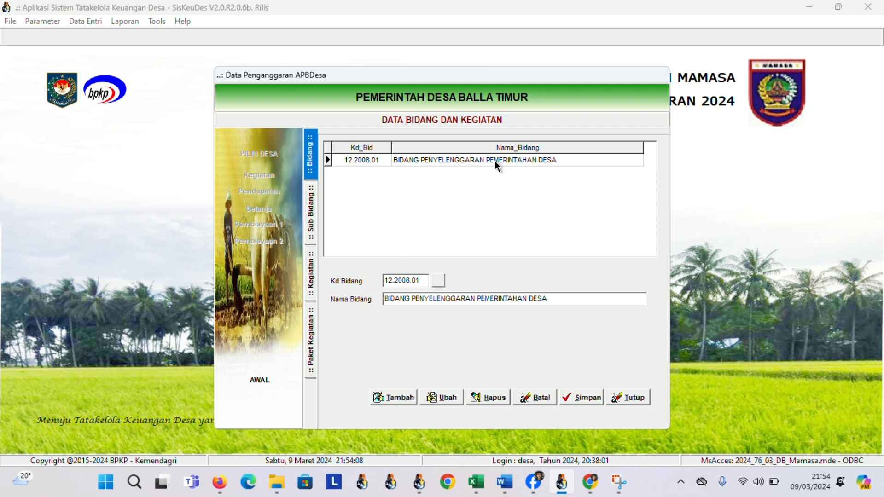
pyautogui.doubleClick(521, 157)
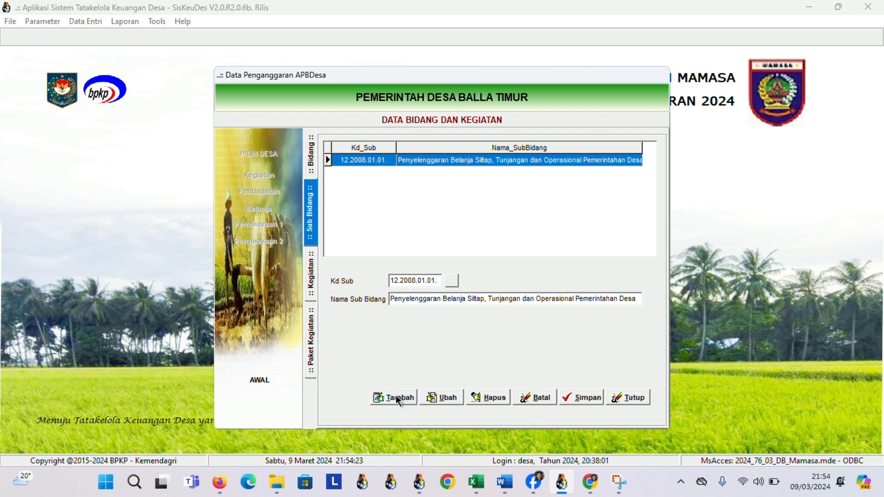
pyautogui.click(378, 397)
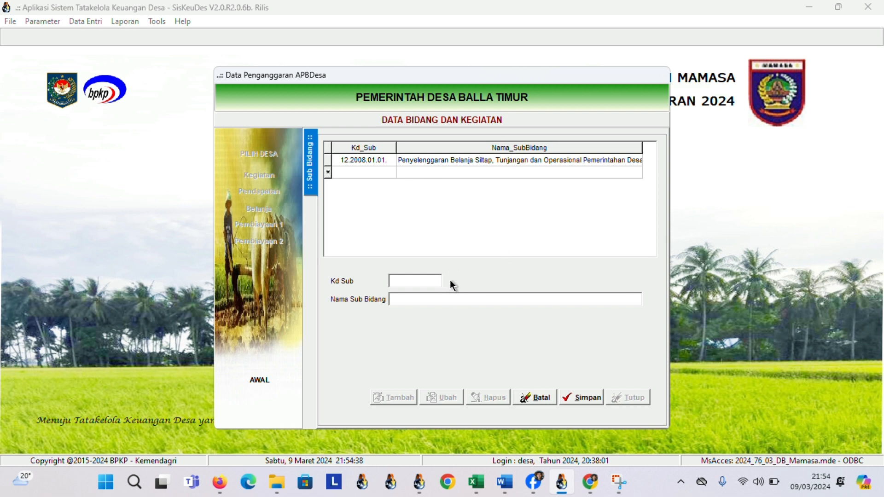
pyautogui.click(449, 280)
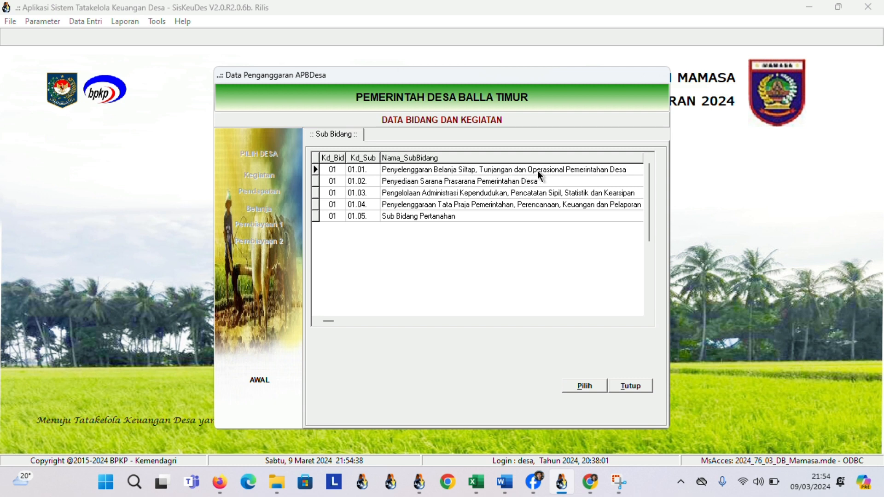
pyautogui.click(552, 170)
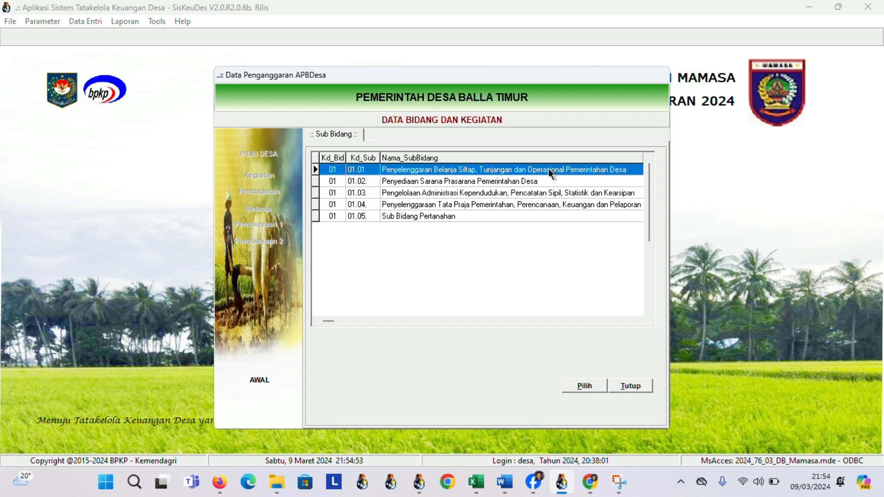
pyautogui.click(579, 383)
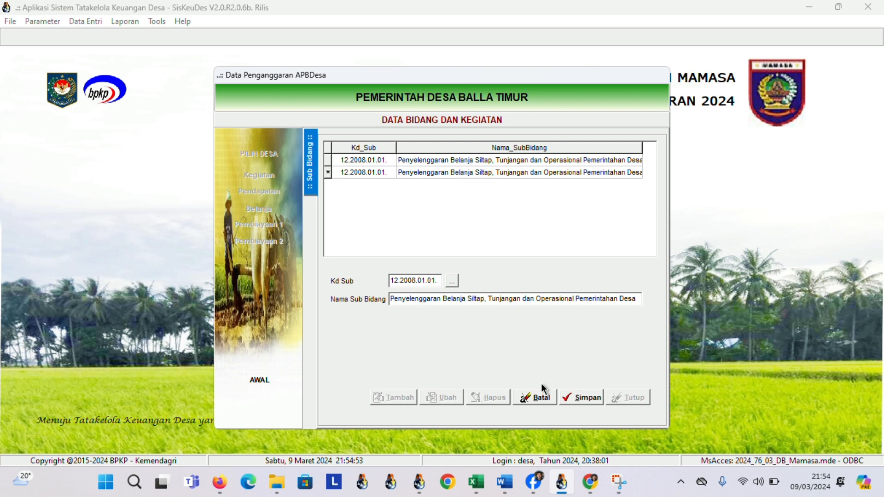
pyautogui.click(536, 397)
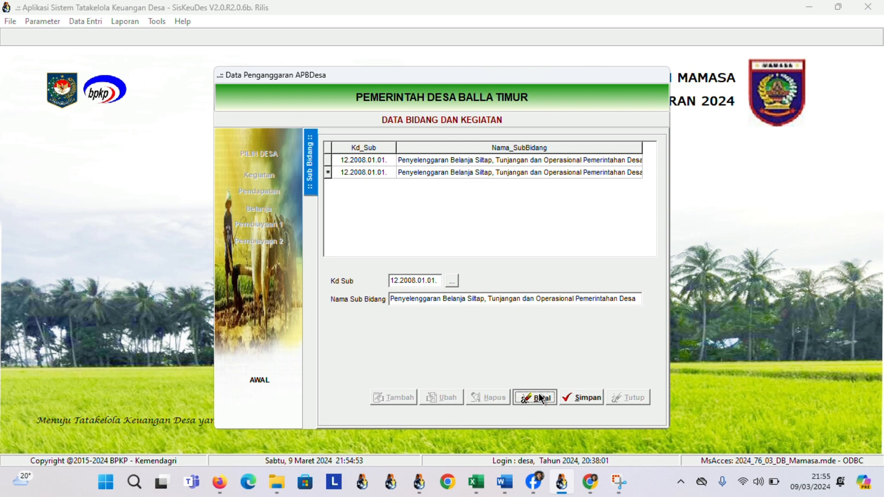
# - Add a new activity under the Siltap sub-bidang, choosing 01.01.02 Penyediaan Penghasilan Tetap dan Tunjangan Perangkat Desa
pyautogui.click(438, 159)
pyautogui.doubleClick(438, 159)
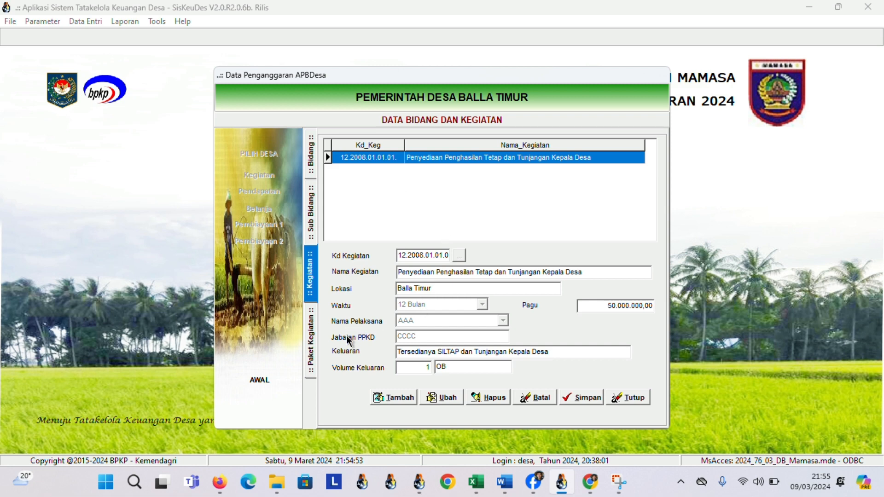
pyautogui.click(388, 397)
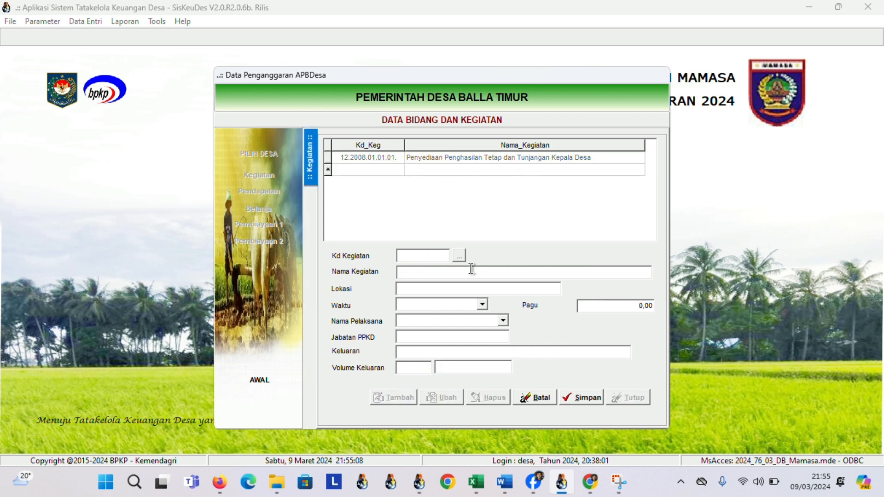
pyautogui.click(459, 256)
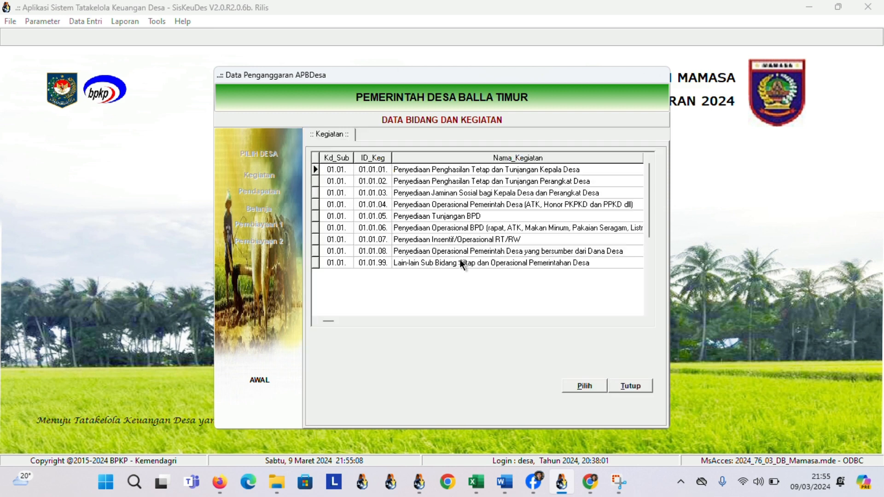
pyautogui.click(418, 181)
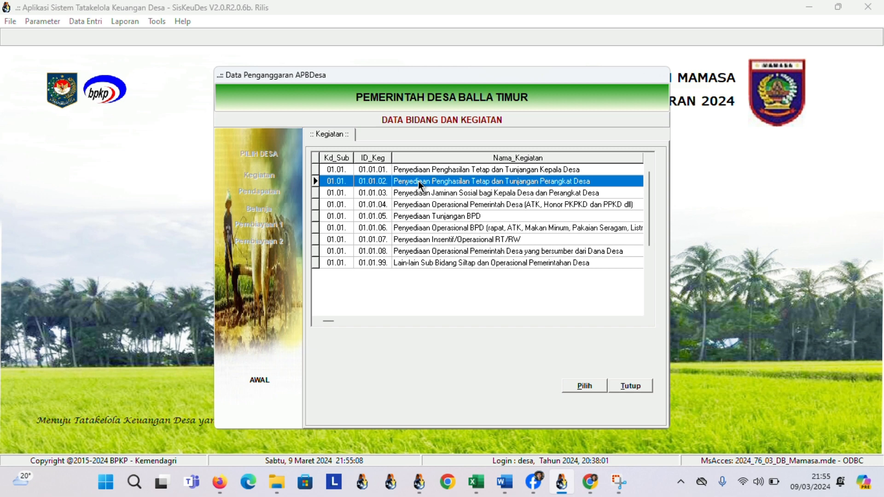
pyautogui.click(585, 387)
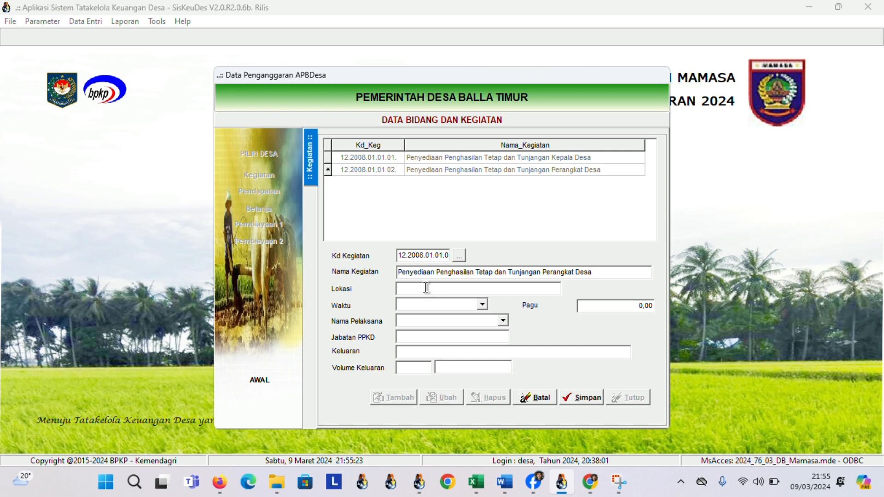
# - Set the new activity's Pagu to 300000000, its Lokasi to Balla Timur and its Waktu to 12 Bulan
pyautogui.click(589, 308)
pyautogui.write('300000000')
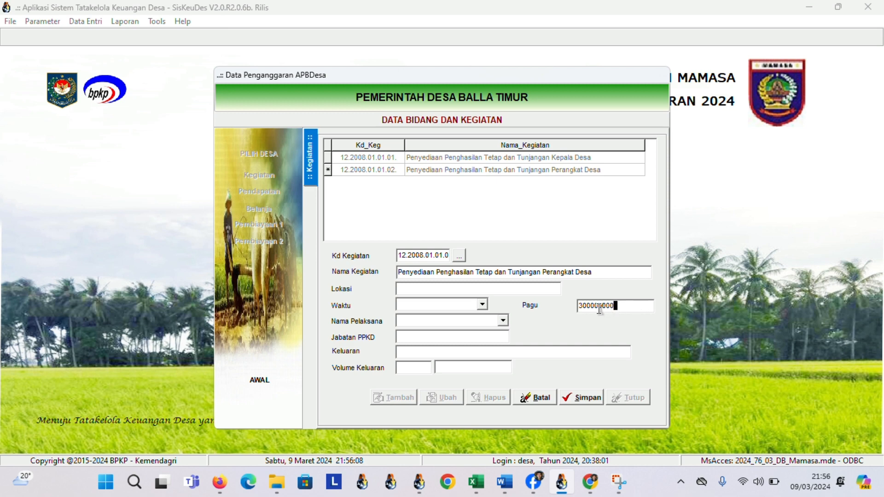
pyautogui.click(416, 290)
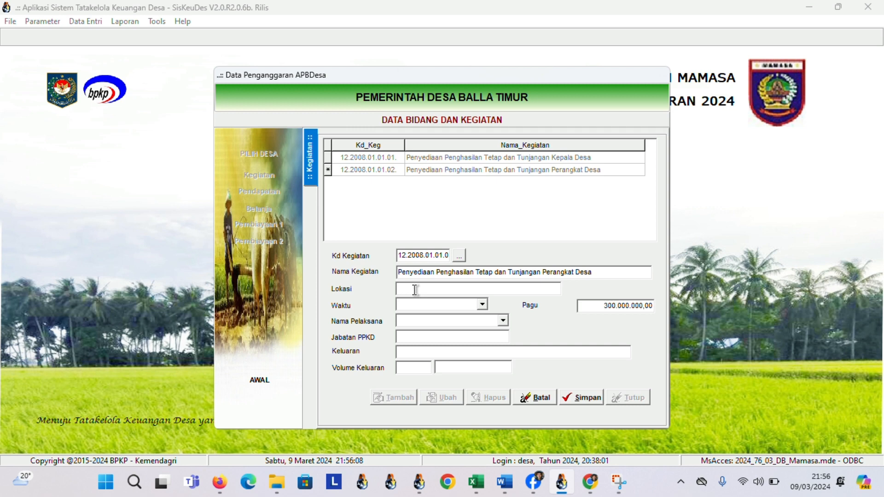
pyautogui.write('Balla Timur')
pyautogui.click(480, 306)
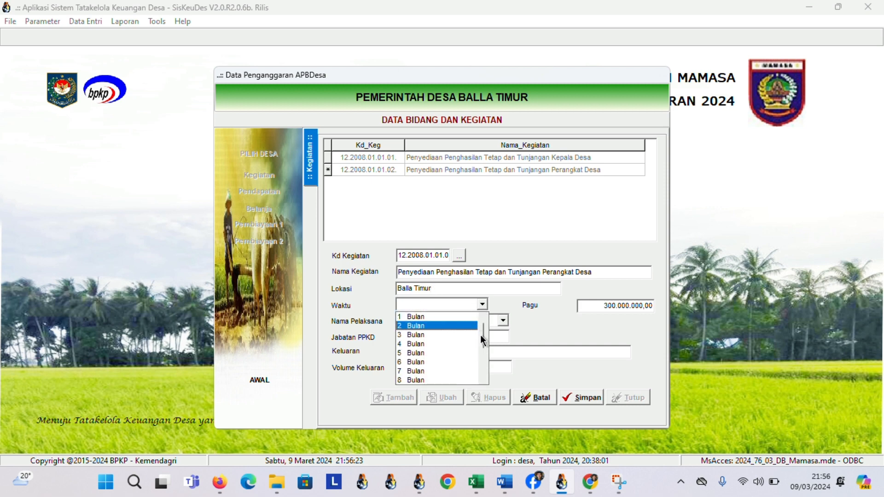
pyautogui.scroll(-1, 485, 339)
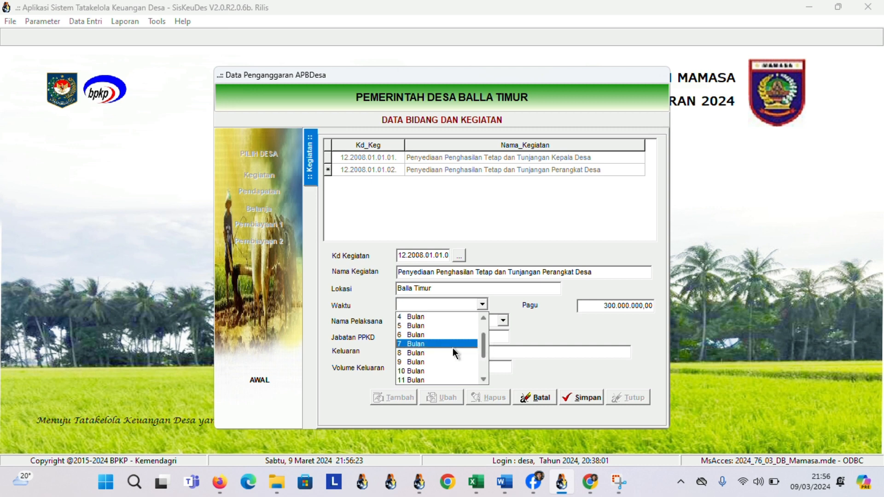
pyautogui.scroll(-2, 482, 346)
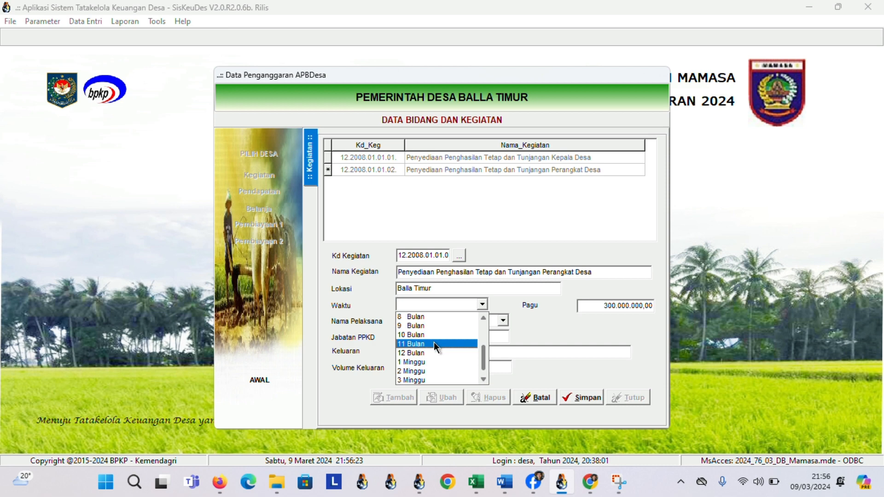
pyautogui.click(433, 351)
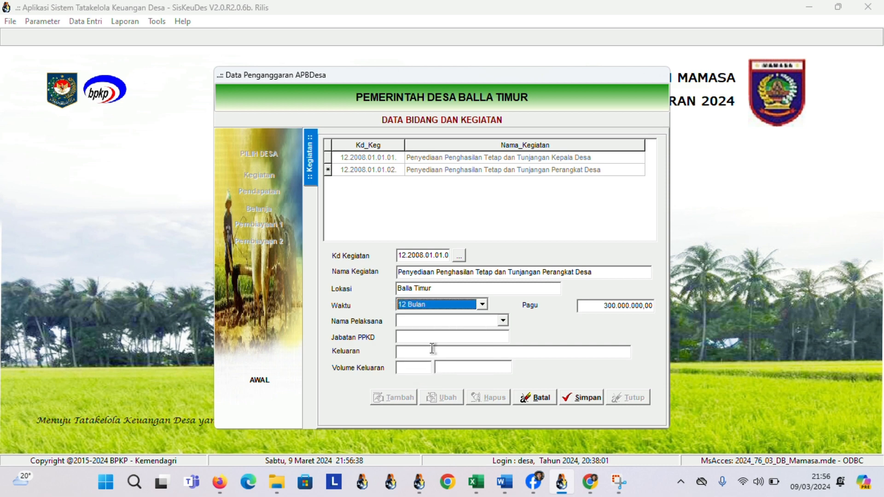
# - Choose EEE as the Nama Pelaksana of the new activity
pyautogui.click(403, 321)
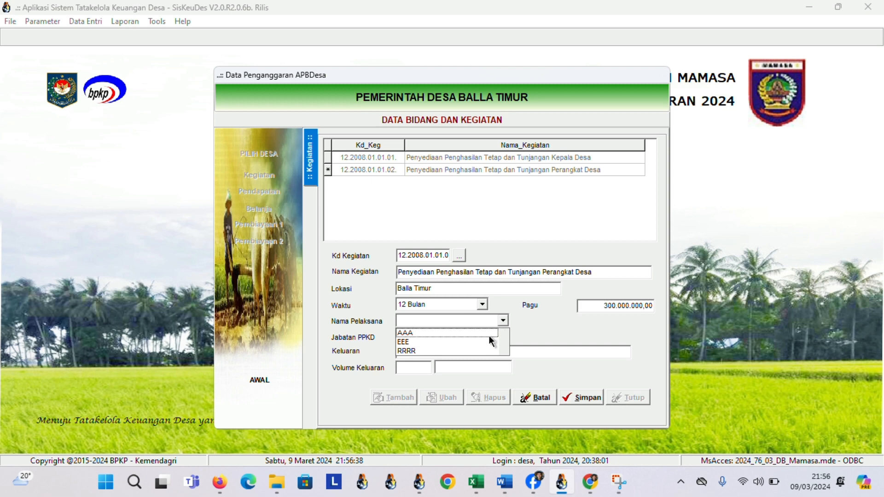
pyautogui.click(405, 342)
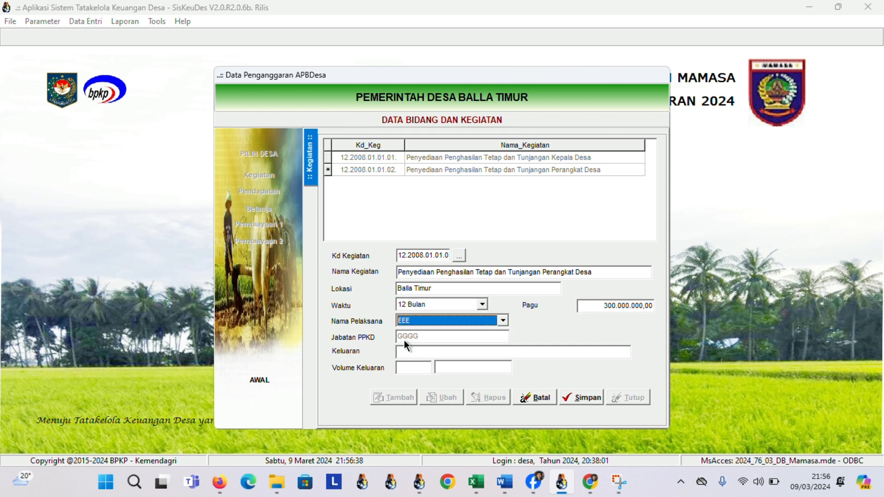
pyautogui.click(464, 323)
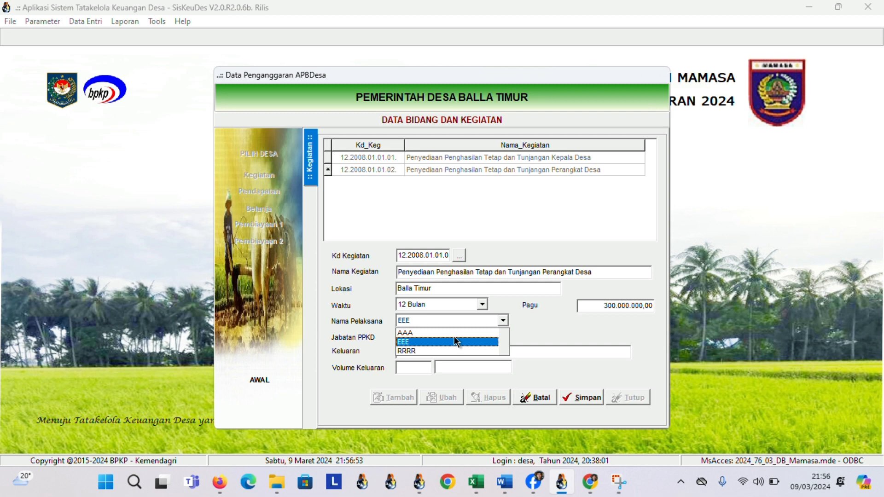
pyautogui.click(483, 343)
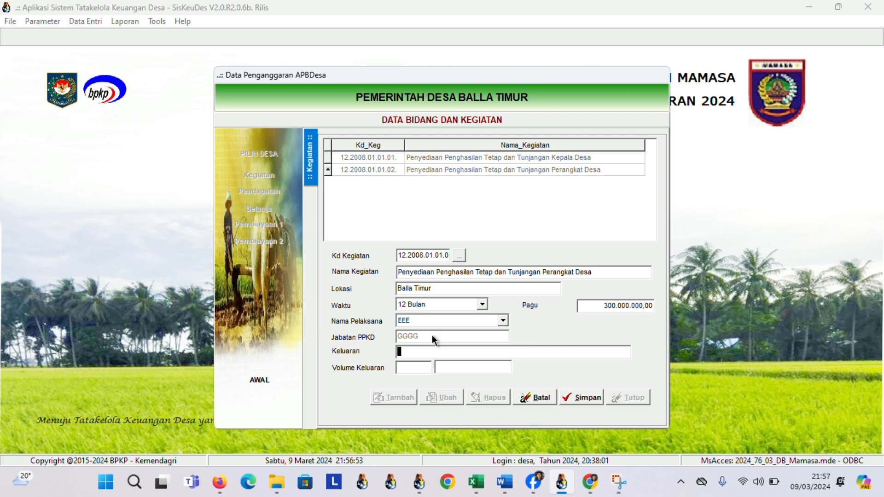
# - Enter "Tersedianya Siltap dan Tunjangan Perangkat Desa" as the activity's Keluaran
pyautogui.doubleClick(403, 352)
pyautogui.write('Tersedianya Siltap dan Tunja')
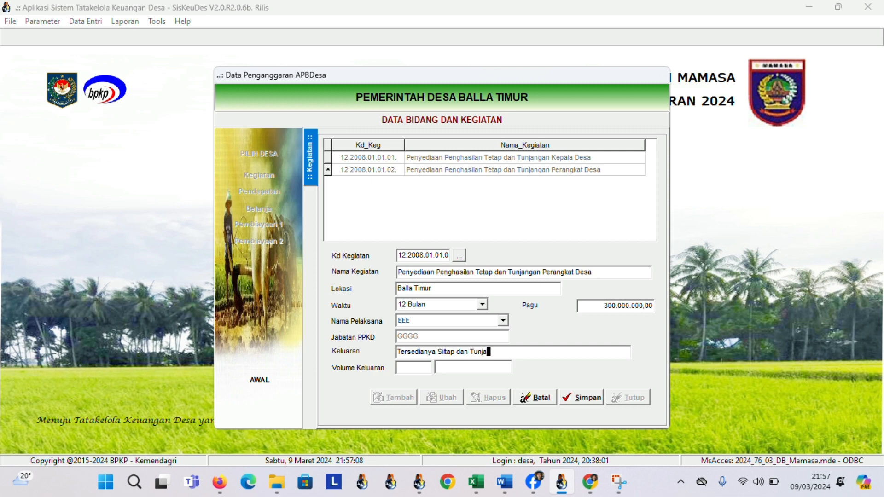
pyautogui.write('ngan ')
pyautogui.write('P')
pyautogui.write('er')
pyautogui.press('capslock')
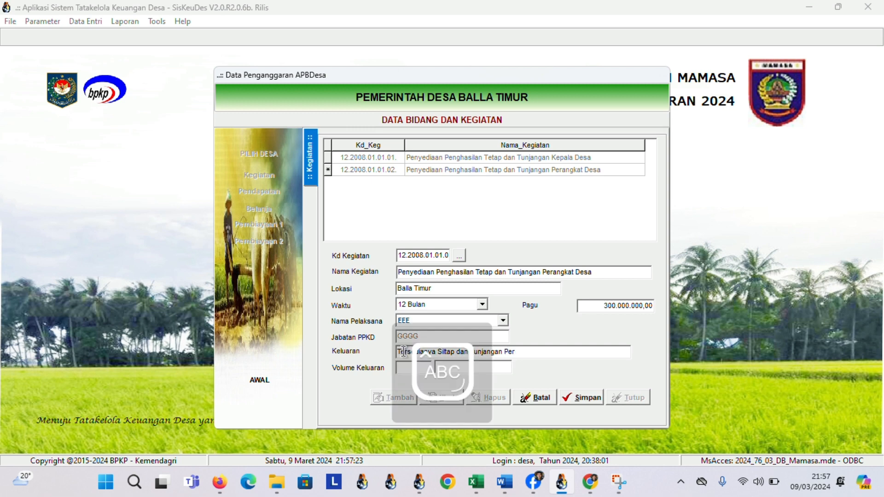
pyautogui.press('capslock')
pyautogui.write('angkat De')
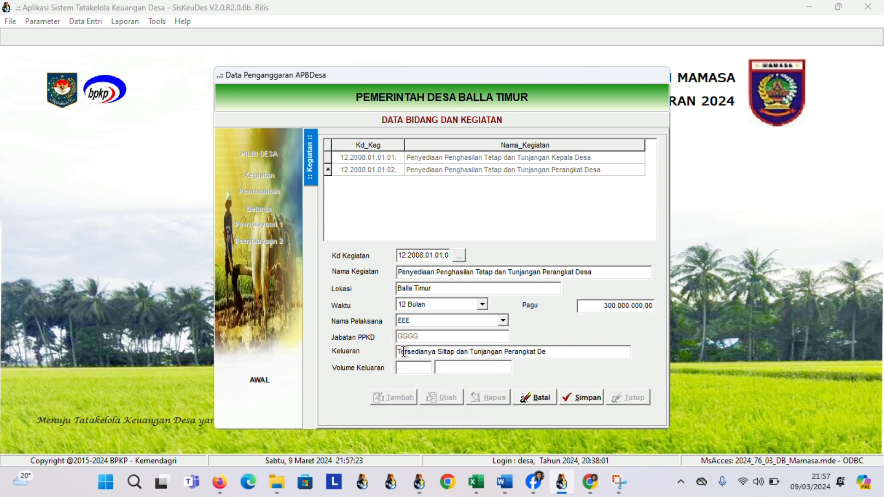
pyautogui.write('asa')
# - Set the activity's Volume Keluaran to 11 OB and save the activity
pyautogui.write('11')
pyautogui.click(452, 369)
pyautogui.press('capslock')
pyautogui.write('OB')
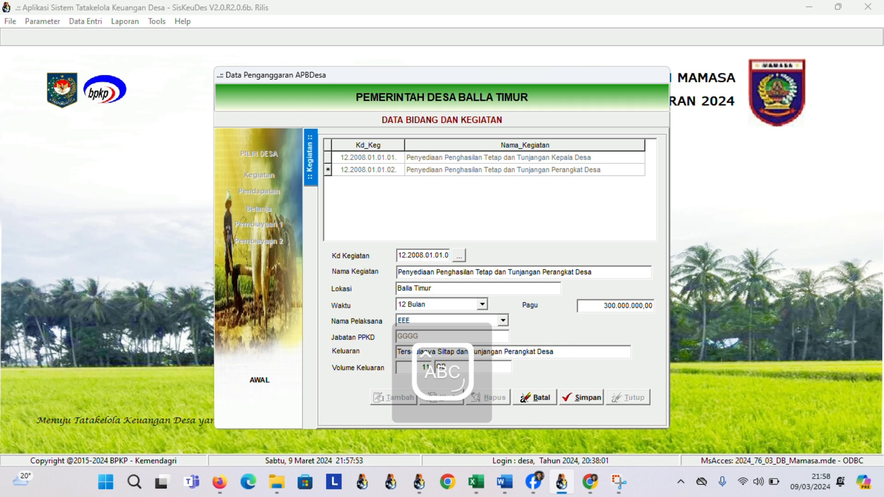
pyautogui.click(581, 397)
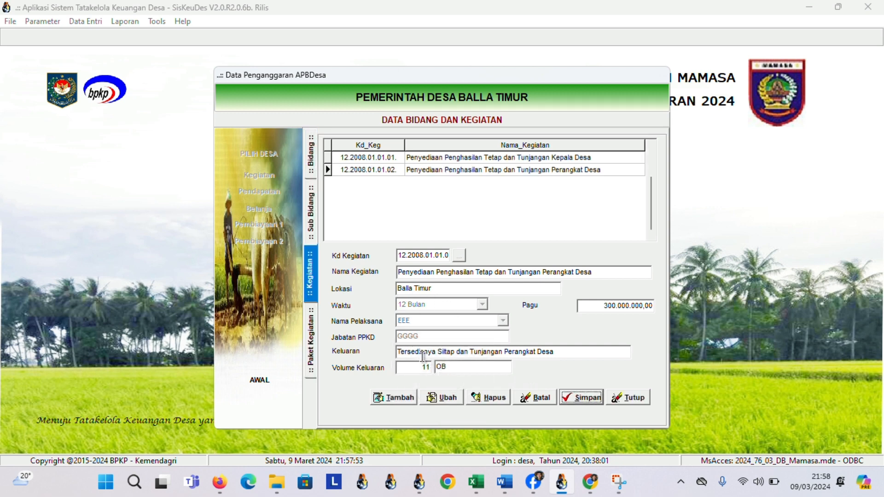
# - Open the package list of the activity Penyediaan Penghasilan Tetap dan Tunjangan Perangkat Desa
pyautogui.doubleClick(437, 172)
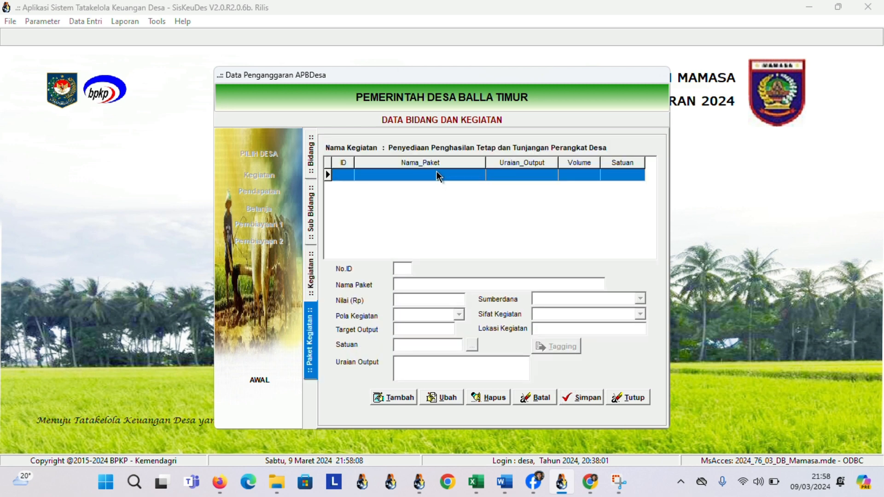
pyautogui.click(311, 271)
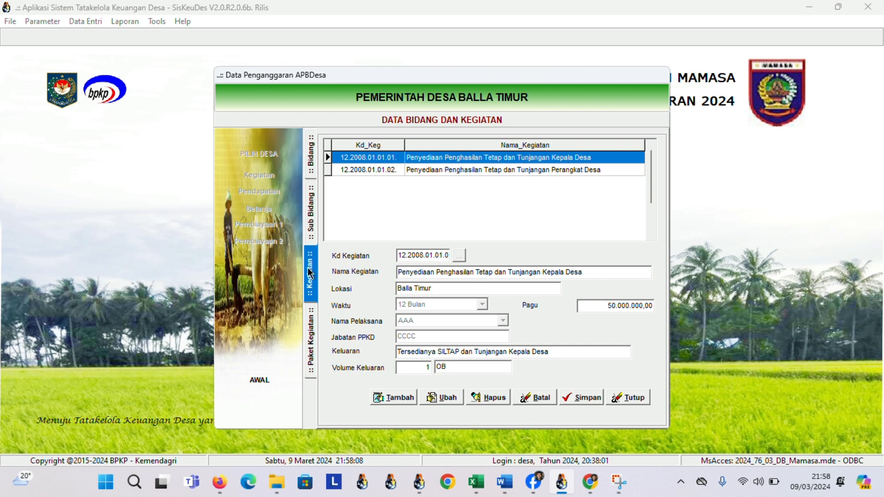
pyautogui.click(447, 170)
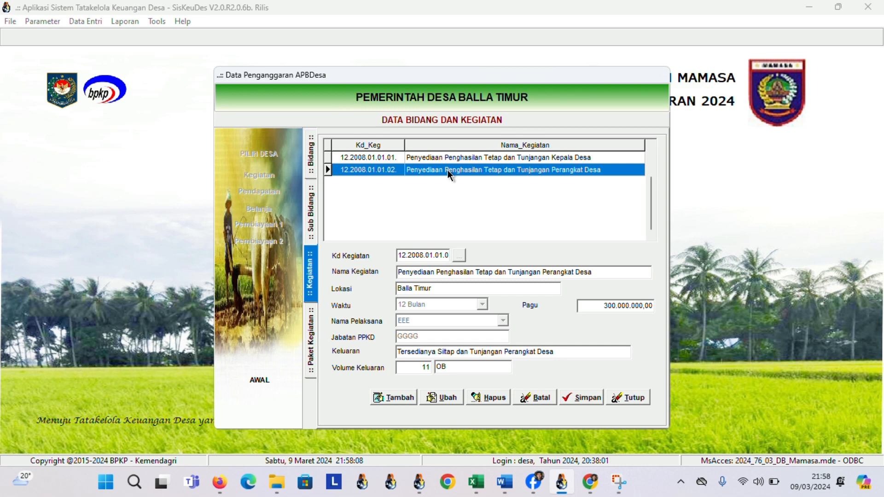
pyautogui.doubleClick(448, 170)
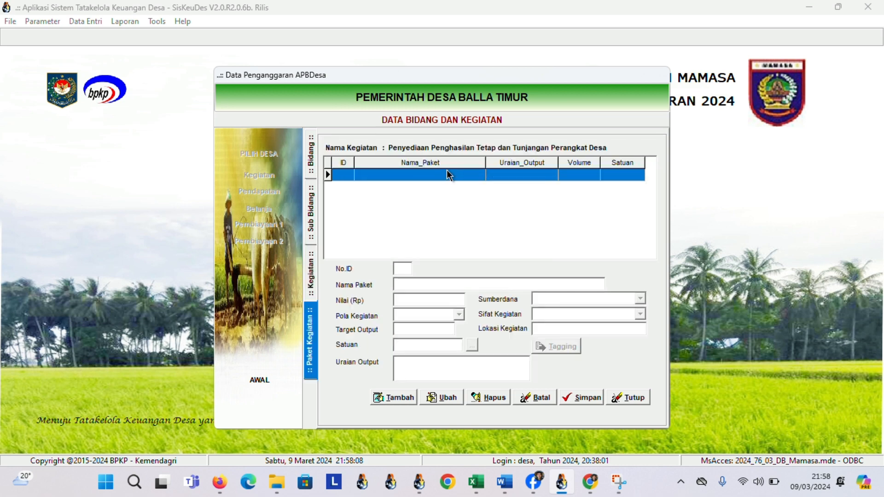
# - Add a new package to the activity and name it "Penyediaan SILTAP Perangkat Desa"
pyautogui.click(393, 398)
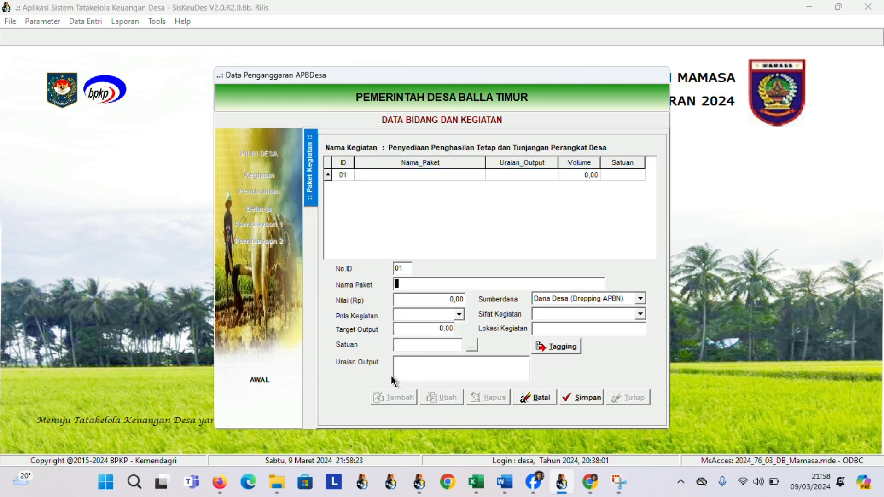
pyautogui.click(536, 396)
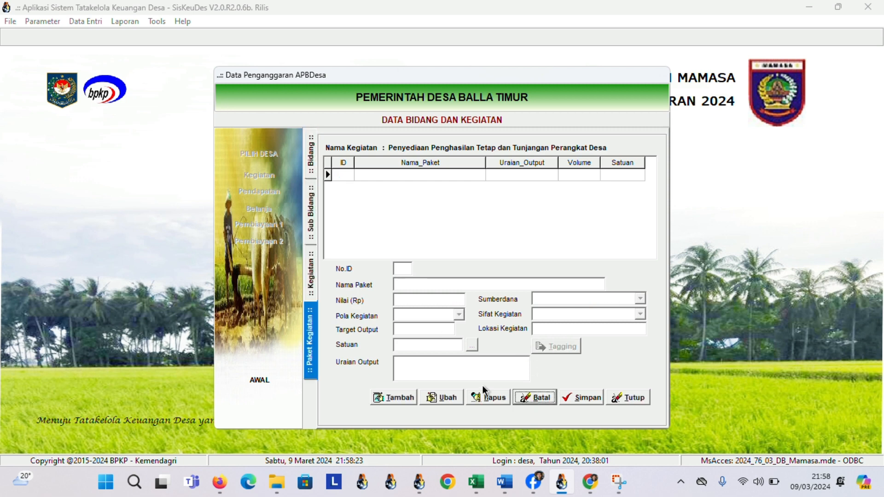
pyautogui.click(403, 397)
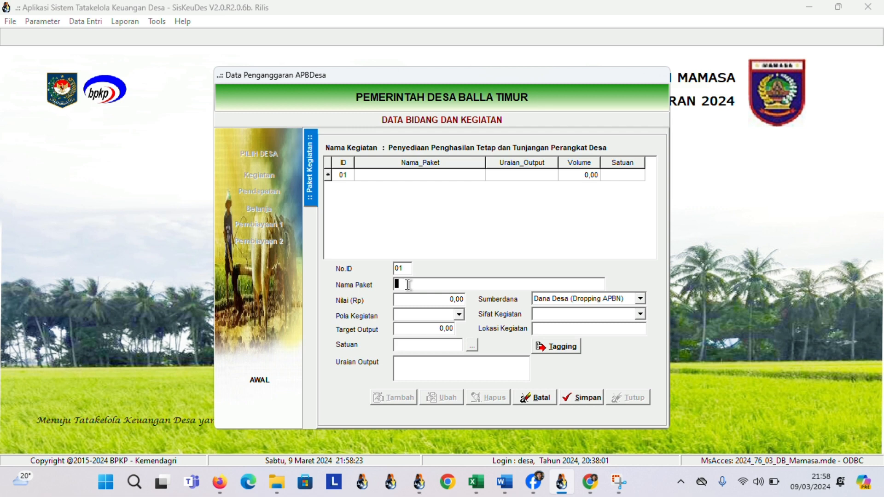
pyautogui.write('Penyedi')
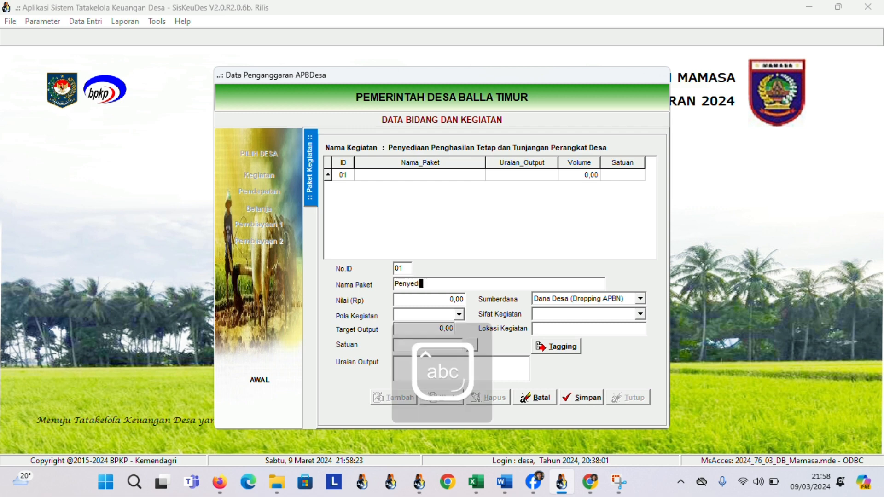
pyautogui.write('aan ')
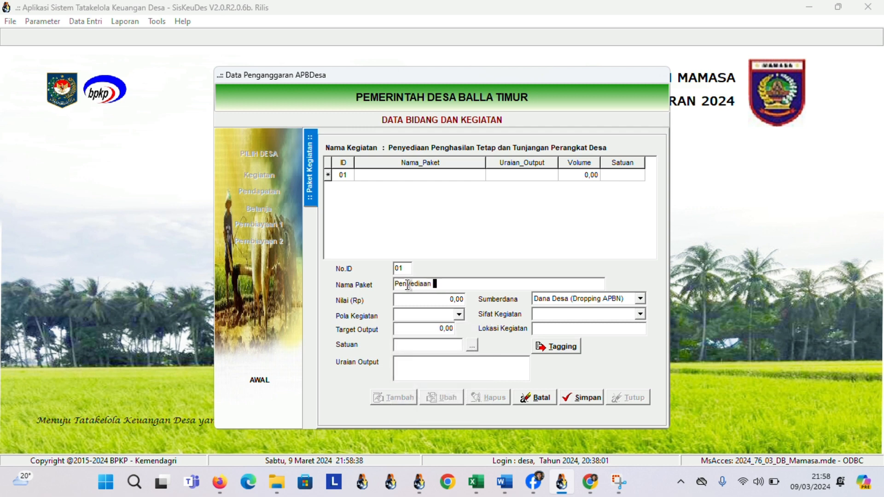
pyautogui.write('SILTAP Perangkat Desa')
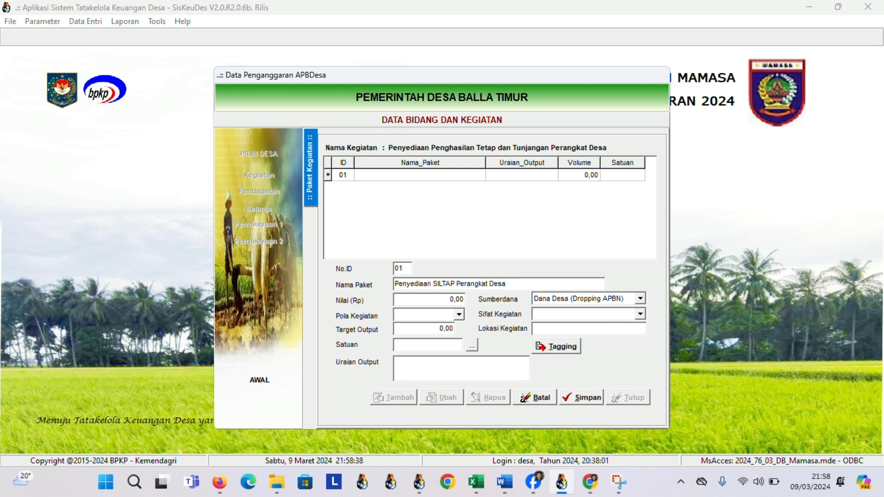
# - Set the package's Nilai to 135000000 rupiah and its Pola Kegiatan to Swakelola
pyautogui.click(408, 298)
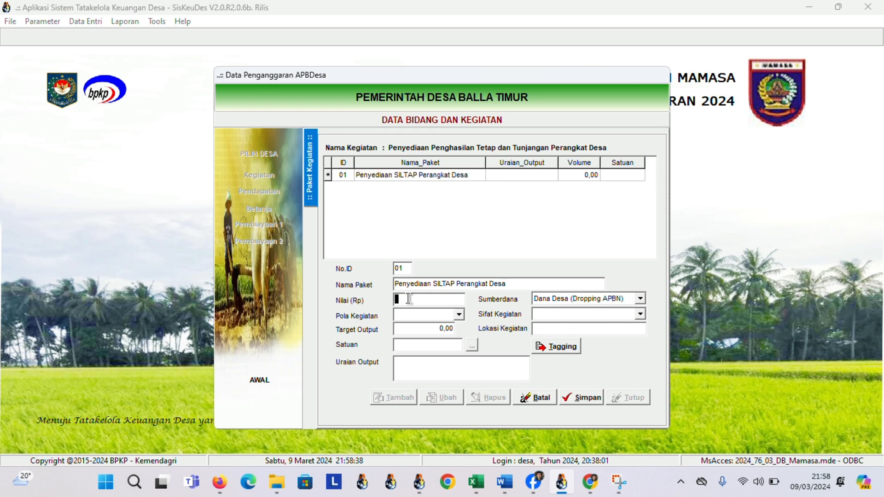
pyautogui.write('135')
pyautogui.write('000000')
pyautogui.click(442, 316)
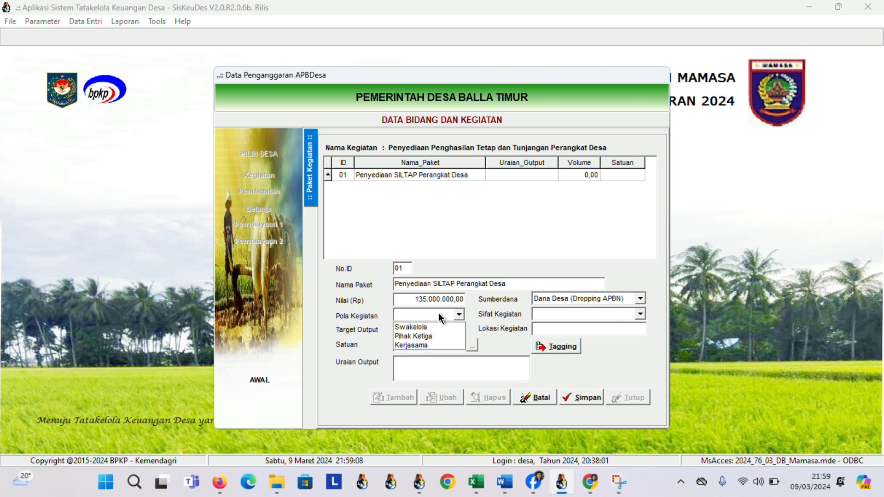
pyautogui.click(426, 326)
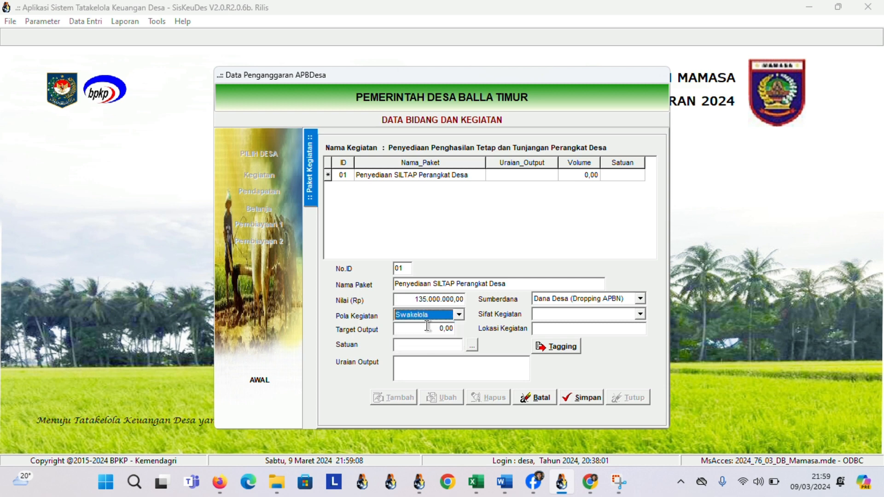
# - Set the package's Target Output to 11 and choose Penghasilan Tetap Perangkat Desa as its output reference
pyautogui.click(429, 328)
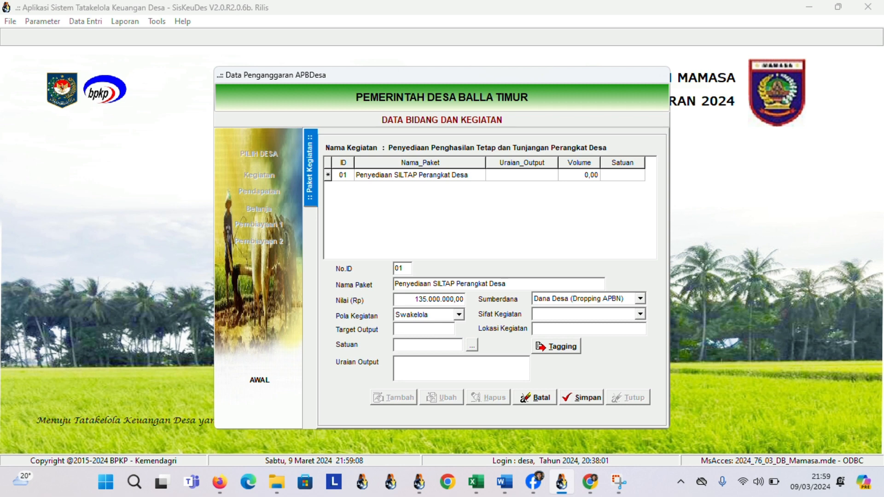
pyautogui.write('11')
pyautogui.click(472, 346)
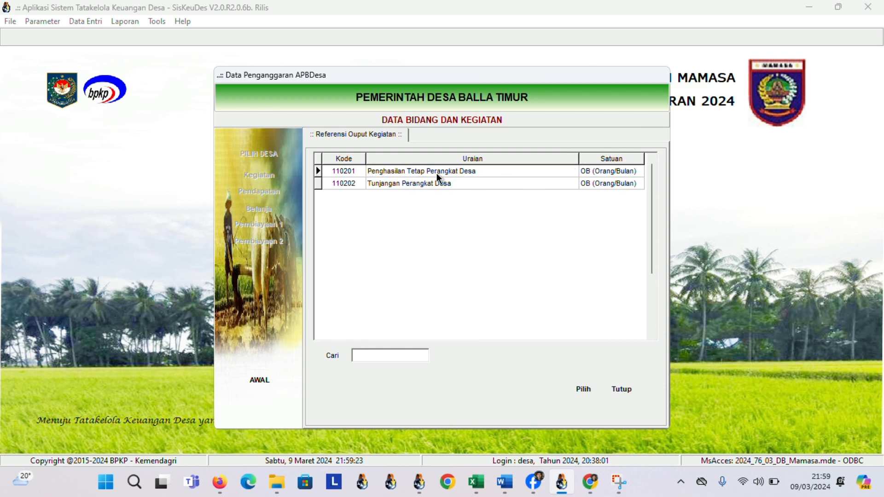
pyautogui.click(409, 175)
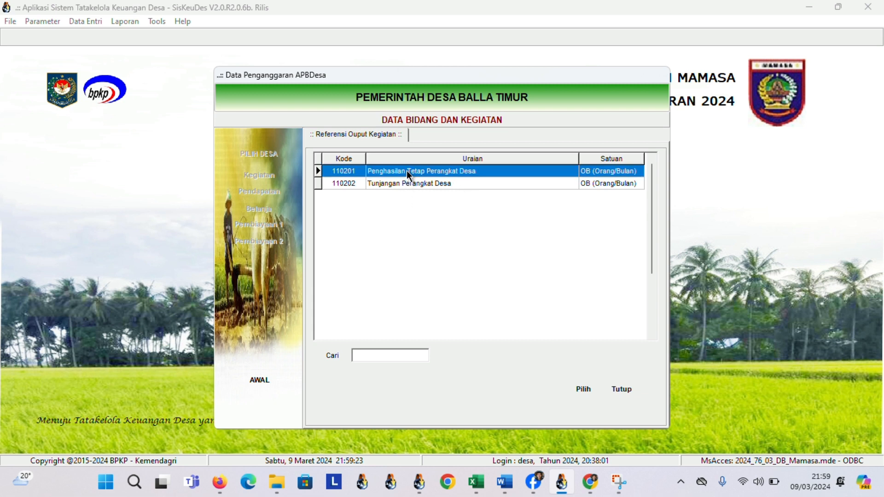
pyautogui.click(575, 389)
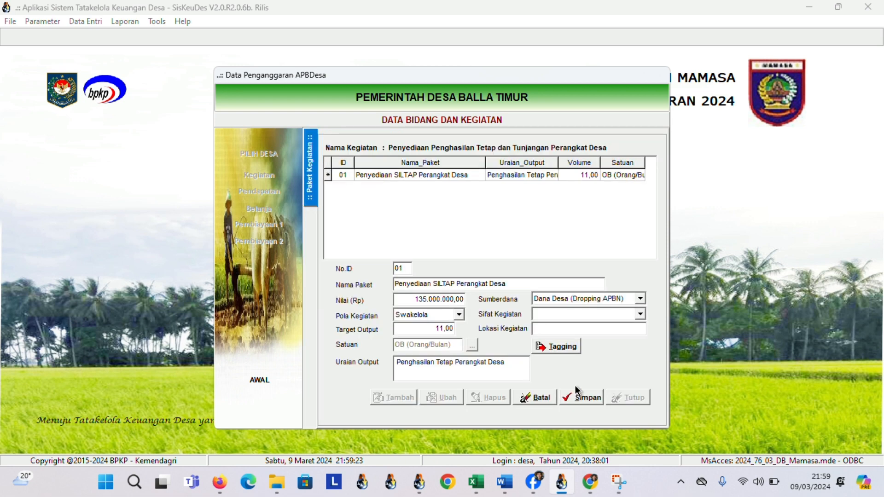
# - Set the package's Sumberdana to Alokasi Dana Desa, Sifat Kegiatan to NON FISIK-LAINNYA and Lokasi Kegiatan to "Balla Timur"
pyautogui.click(557, 298)
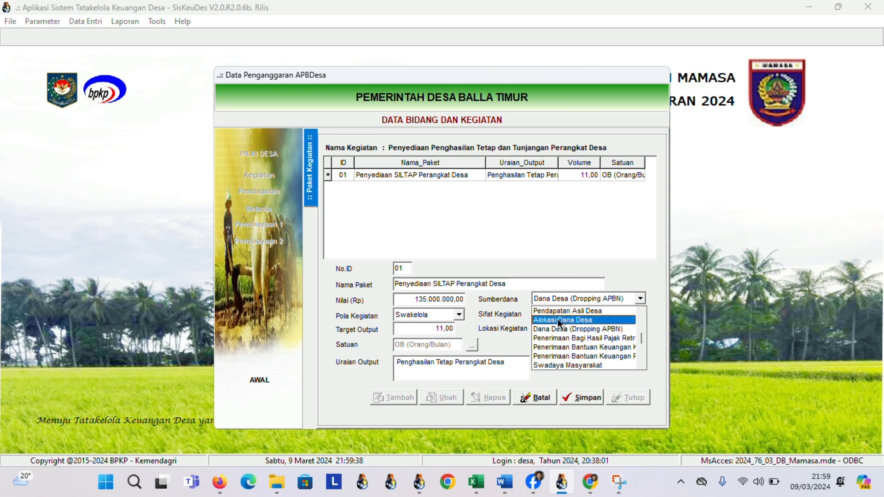
pyautogui.click(557, 319)
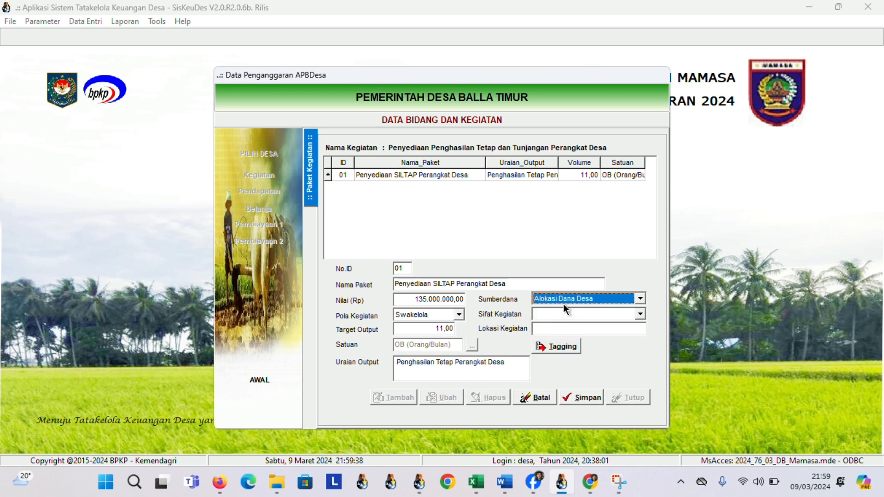
pyautogui.click(604, 318)
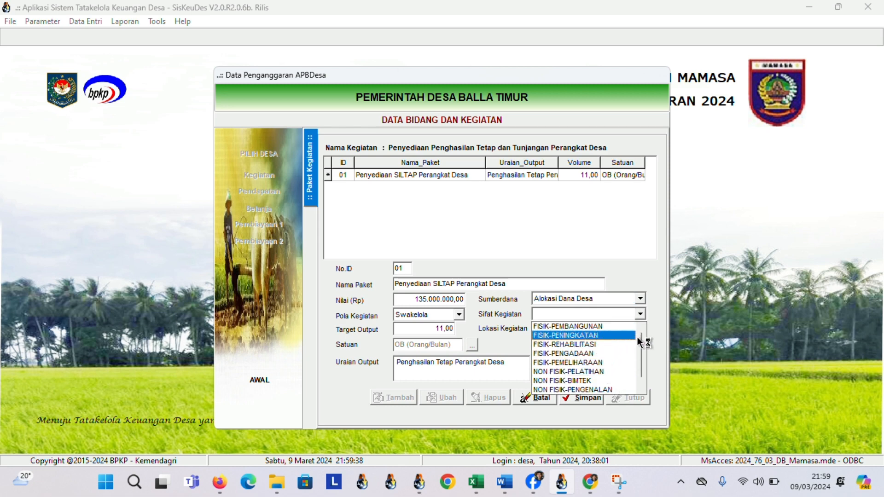
pyautogui.moveTo(639, 345); pyautogui.dragTo(644, 370)
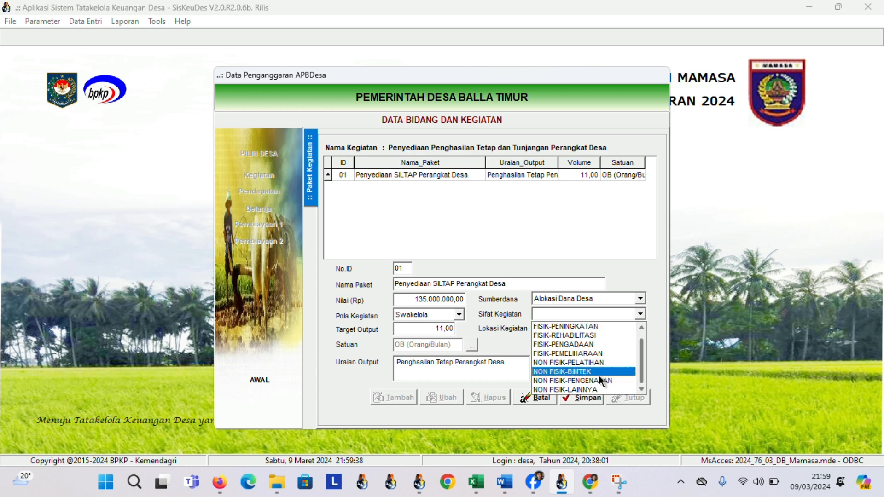
pyautogui.click(576, 390)
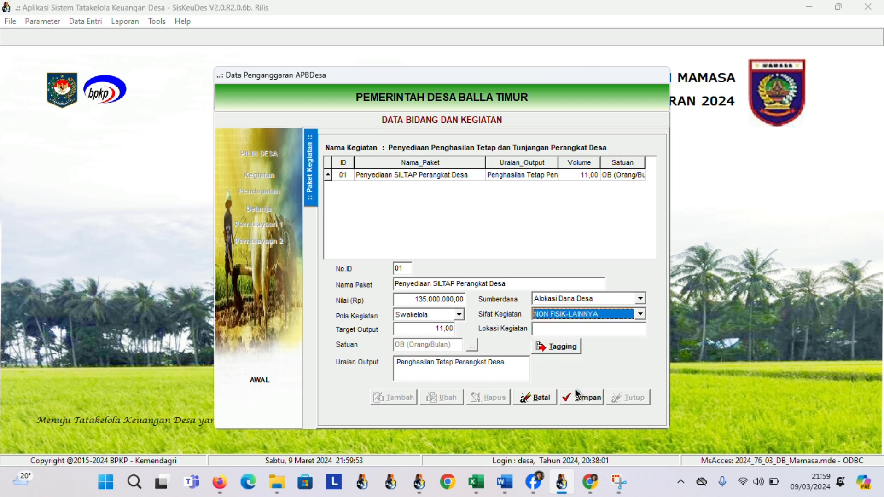
pyautogui.click(553, 328)
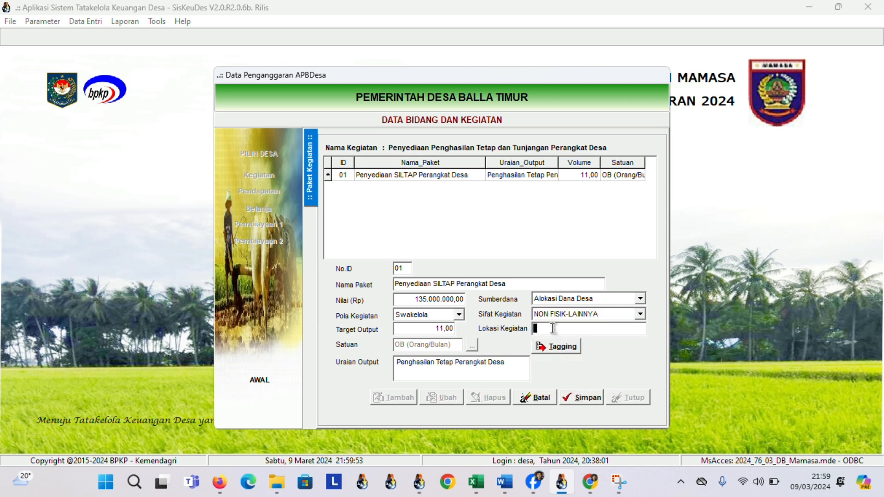
pyautogui.write('Balla Timur')
# - Start a new tagging entry for the SILTAP package and open the tagging reference list
pyautogui.click(547, 345)
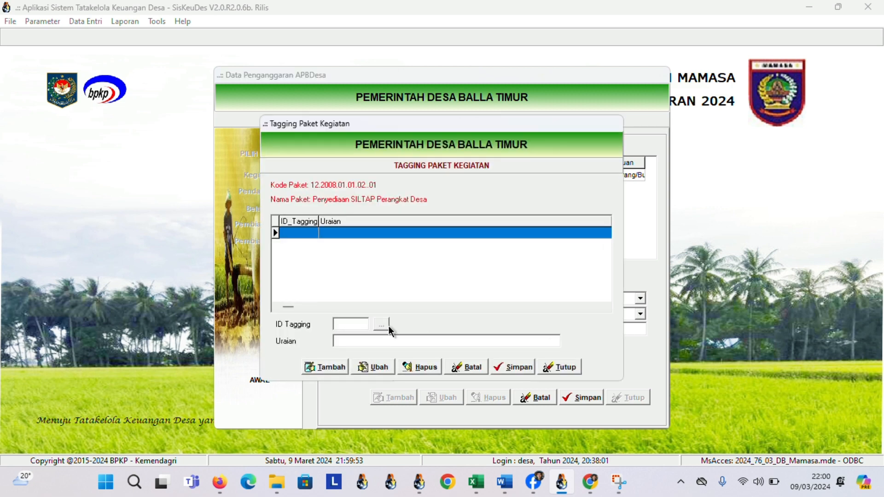
pyautogui.click(325, 369)
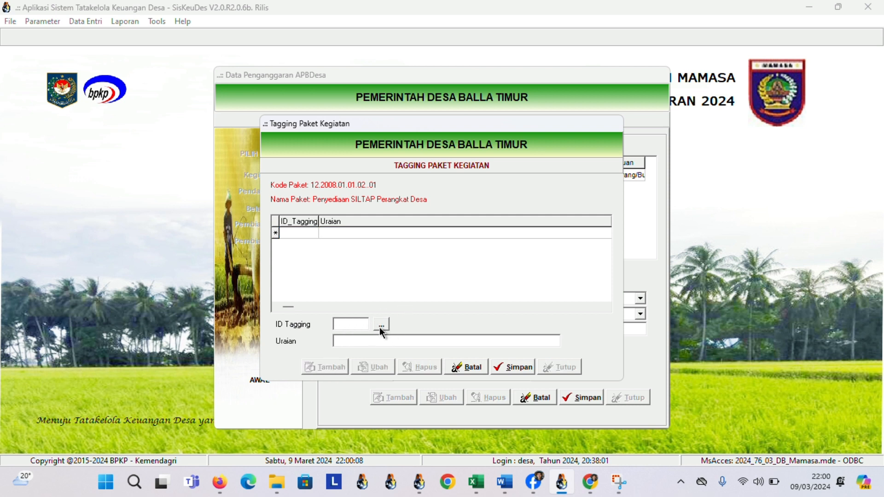
pyautogui.click(380, 325)
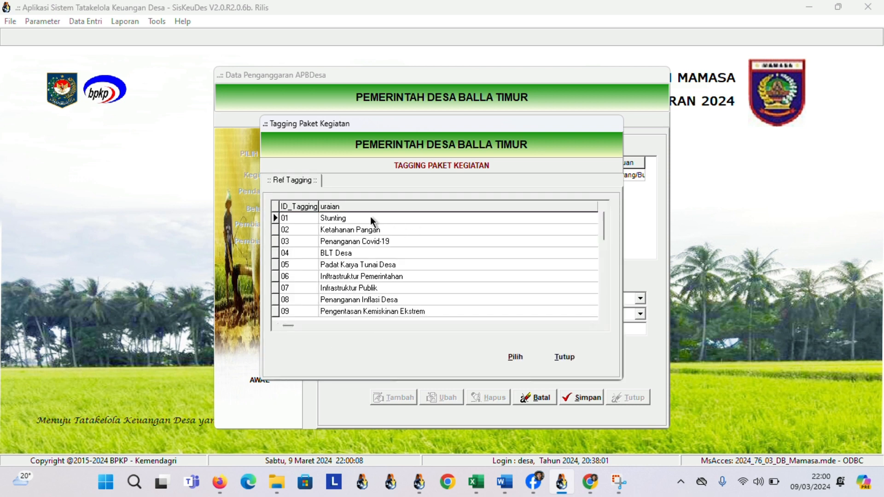
pyautogui.click(342, 217)
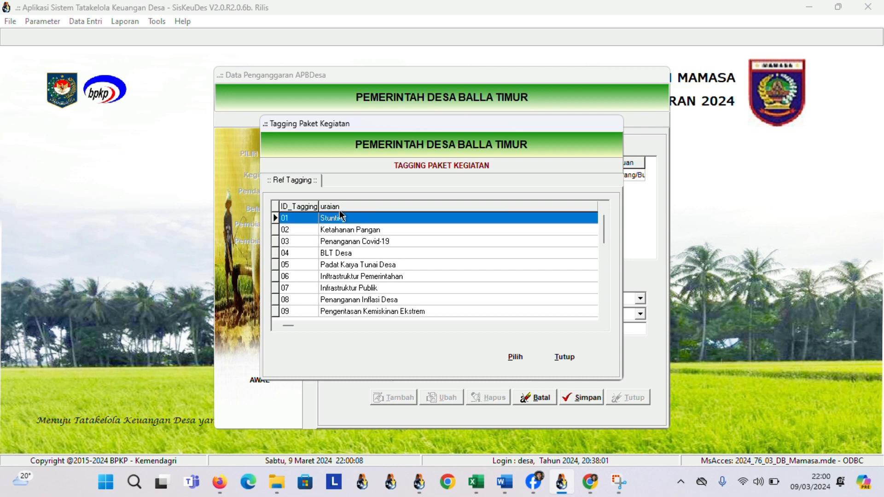
# - Examine the available categories in the tagging reference list for one that suits the package
pyautogui.press('Down')
pyautogui.press('Down')
pyautogui.press('Down')
pyautogui.press('Down')
pyautogui.press('Down')
pyautogui.press('Down')
pyautogui.press('Down')
pyautogui.press('Down')
pyautogui.press('Down')
pyautogui.press('Down')
pyautogui.press('Down')
pyautogui.press('Down')
pyautogui.press('Down')
pyautogui.press('Down')
pyautogui.press('Down')
pyautogui.press('Down')
pyautogui.press('Down')
pyautogui.press('Down')
pyautogui.press('Down')
pyautogui.press('Down')
pyautogui.press('Up')
pyautogui.press('Up')
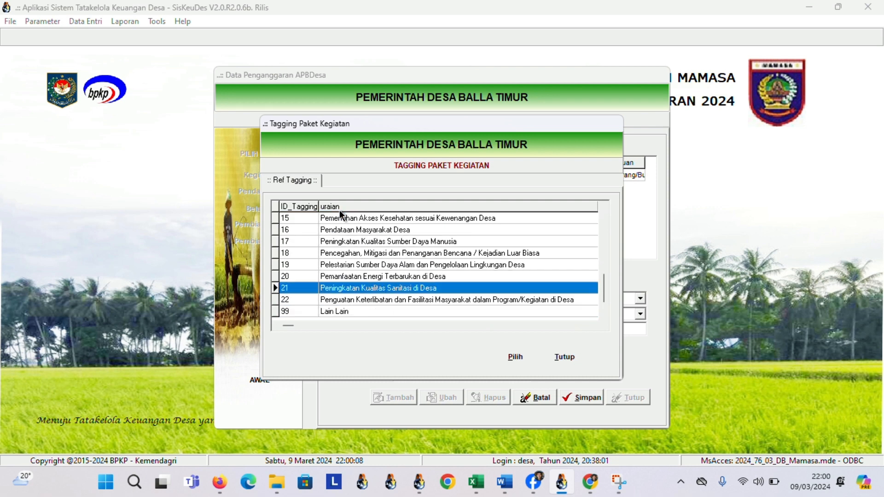
pyautogui.press('Up')
pyautogui.press('Up')
pyautogui.press('Up')
pyautogui.press('Up')
pyautogui.press('Up')
pyautogui.press('Up')
pyautogui.press('Up')
pyautogui.press('Up')
pyautogui.press('Up')
pyautogui.press('Up')
pyautogui.press('Up')
pyautogui.press('Up')
pyautogui.press('Up')
pyautogui.press('Up')
pyautogui.press('Up')
pyautogui.press('Up')
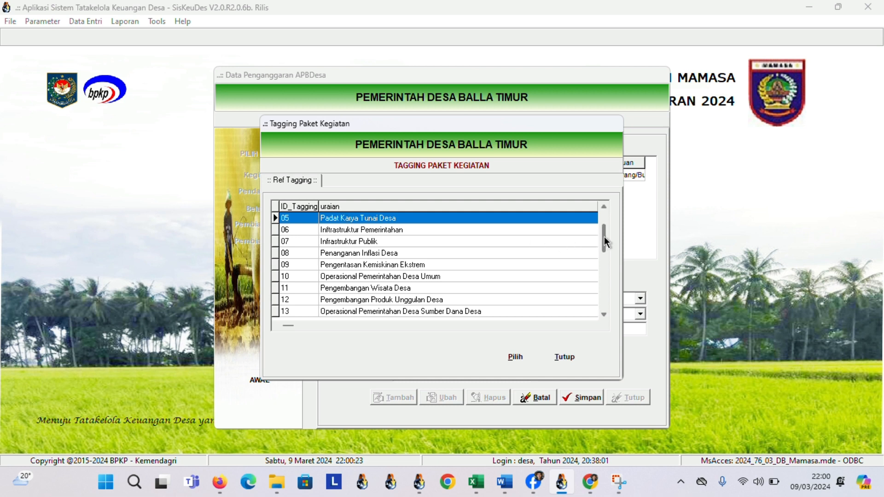
pyautogui.press('Up')
pyautogui.press('Up')
pyautogui.press('Up')
pyautogui.press('Up')
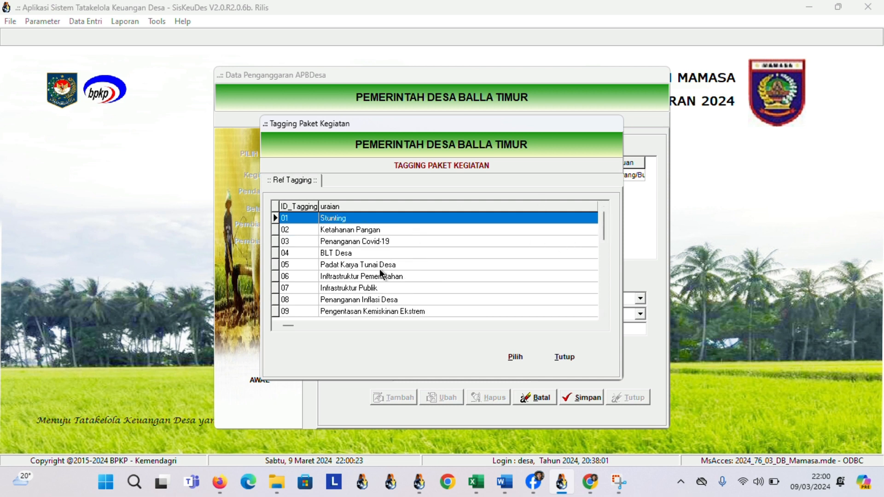
# - Tag the package with 06 Inftrastruktur Pemerintahan, then save both the tagging and the package
pyautogui.click(366, 276)
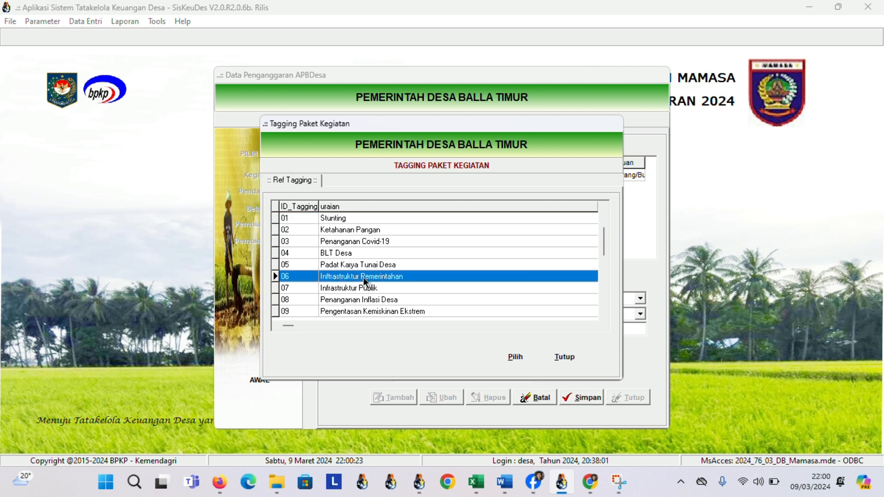
pyautogui.click(521, 357)
pyautogui.click(510, 363)
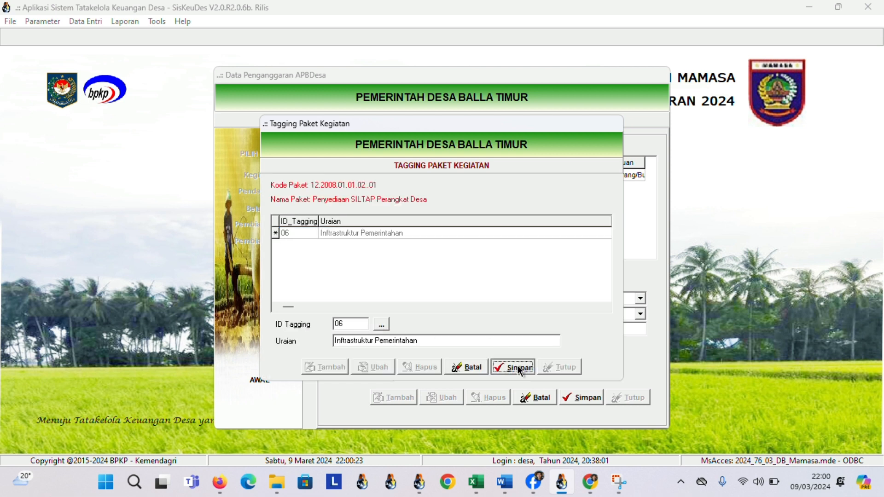
pyautogui.click(554, 370)
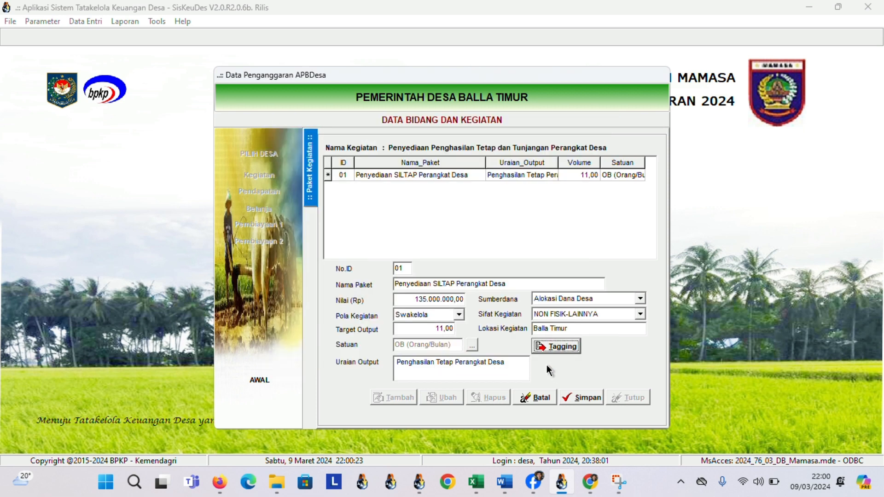
pyautogui.click(579, 399)
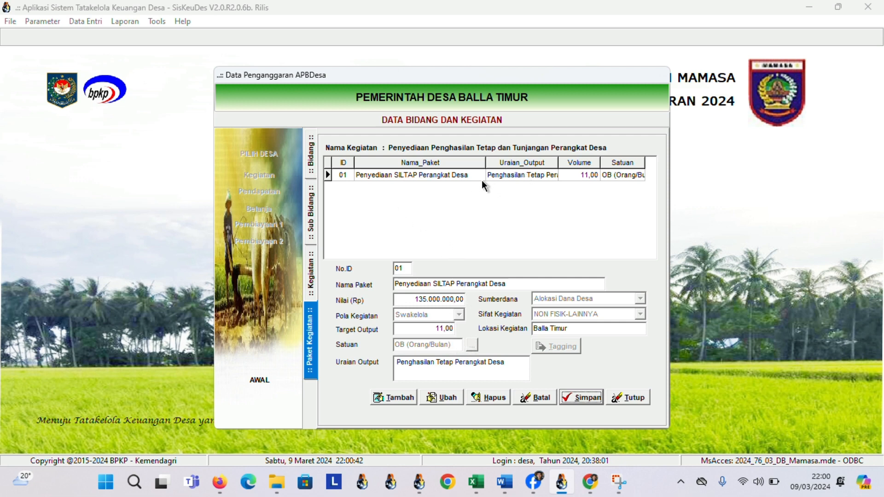
# - Add a second package to the activity and name it "Penyediaan Tunjangan Perangkat Desa"
pyautogui.click(396, 397)
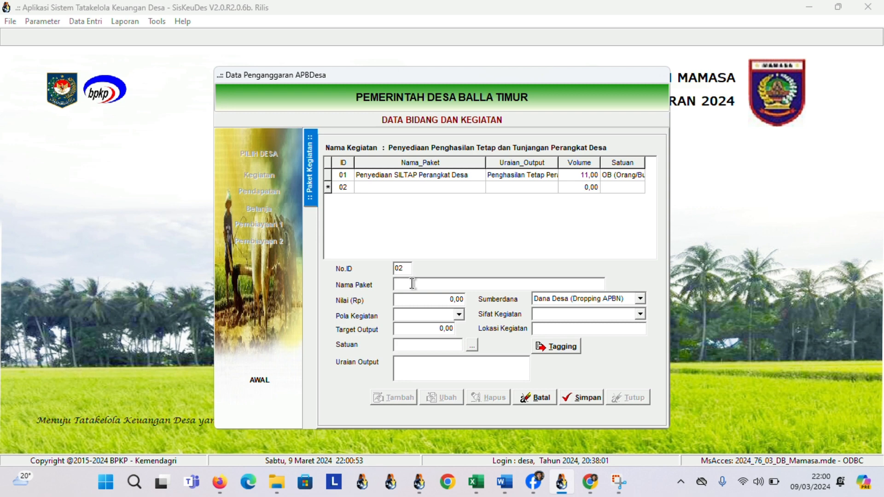
pyautogui.write('Penyediaan Tunjangan Perang')
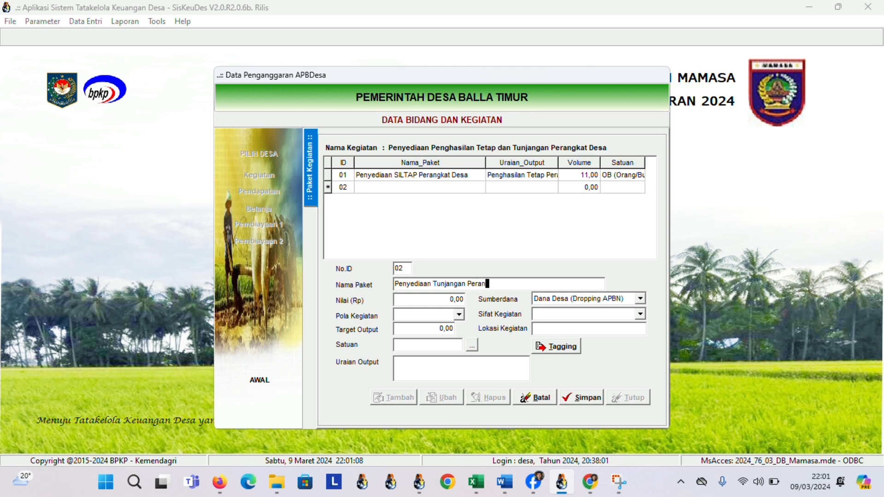
pyautogui.write('kat Desa')
# - Set the allowance package's Nilai to 3300000 rupiah and its Pola Kegiatan to Swakelola
pyautogui.click(397, 301)
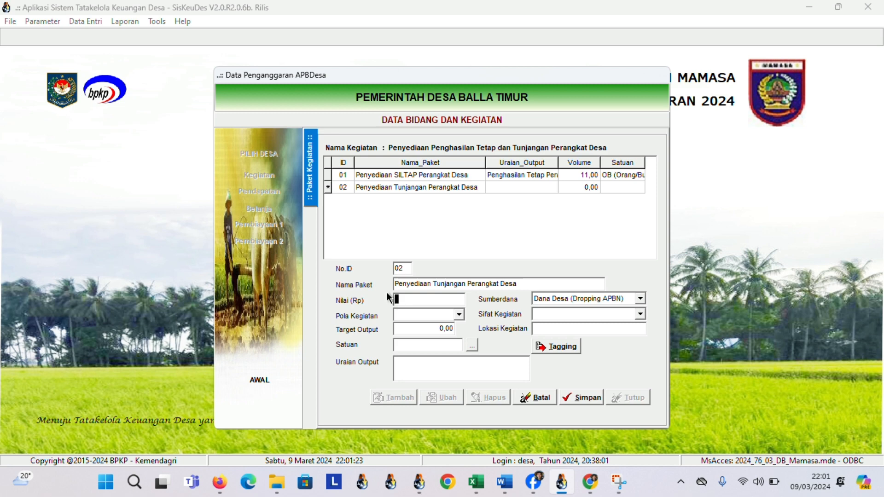
pyautogui.write('3300000')
pyautogui.click(460, 315)
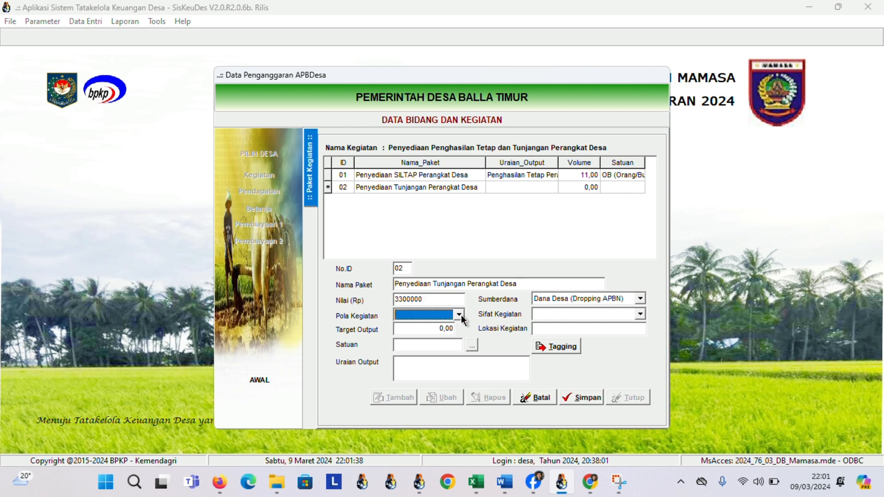
pyautogui.click(460, 314)
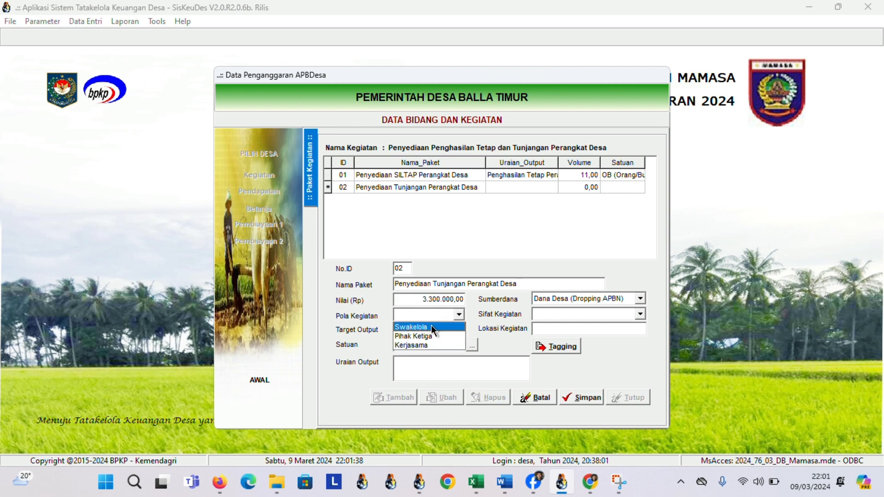
pyautogui.click(431, 326)
# - Set the allowance package's Target Output to 6 and choose Tunjangan Perangkat Desa as its output reference
pyautogui.click(431, 328)
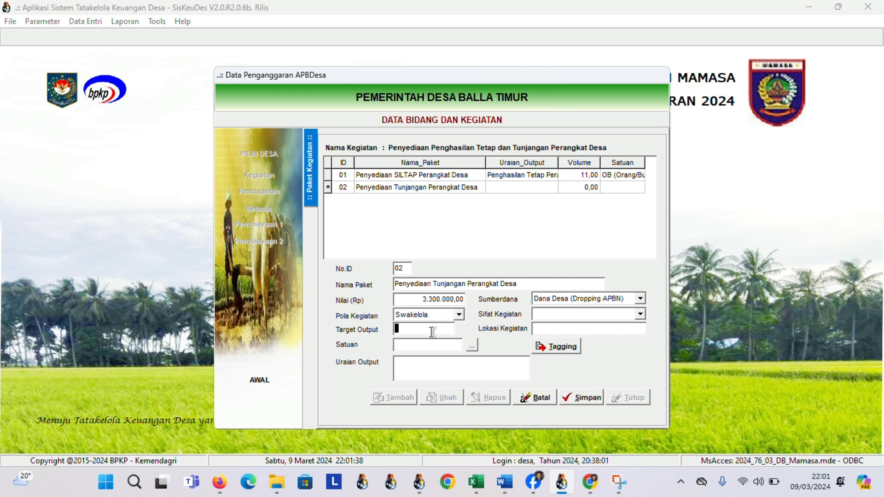
pyautogui.write('6')
pyautogui.click(469, 348)
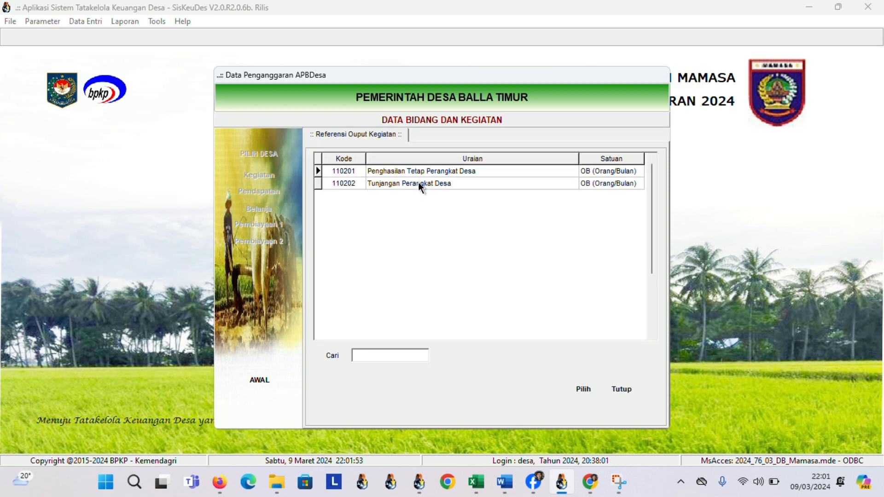
pyautogui.click(509, 183)
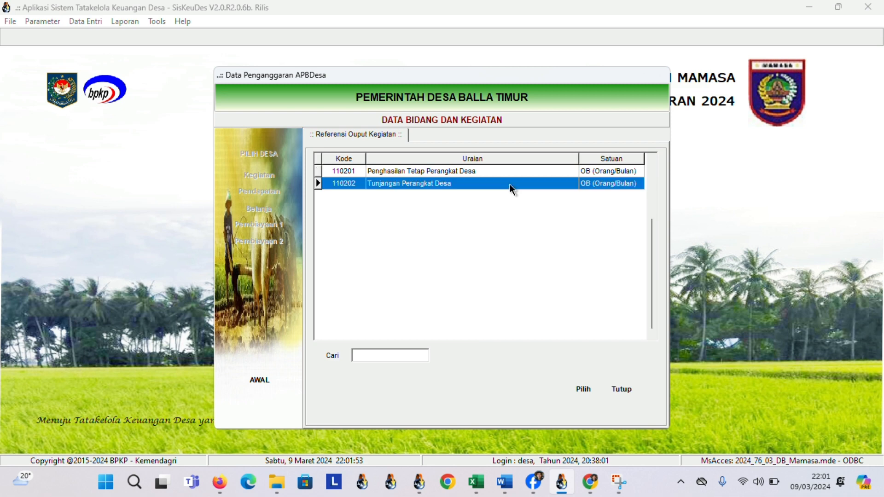
pyautogui.click(573, 391)
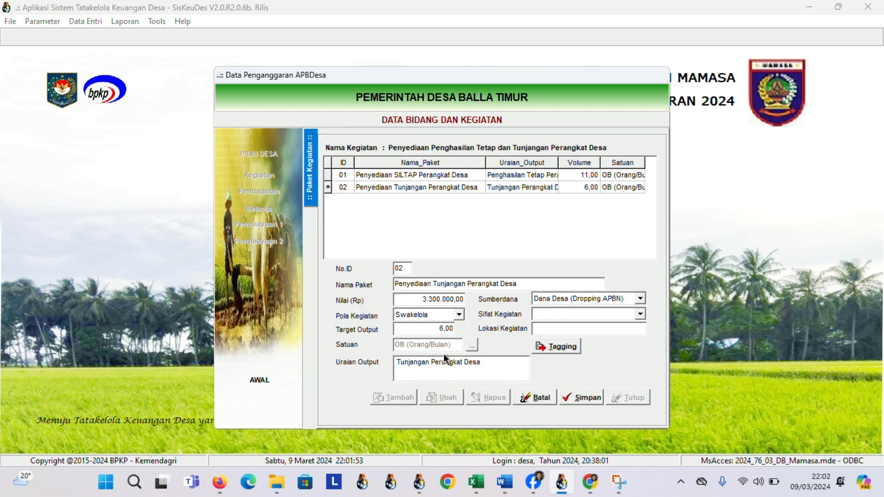
# - Set the allowance package's Sumberdana to Alokasi Dana Desa and its Sifat Kegiatan to NON FISIK-LAINNYA
pyautogui.click(545, 300)
pyautogui.click(558, 319)
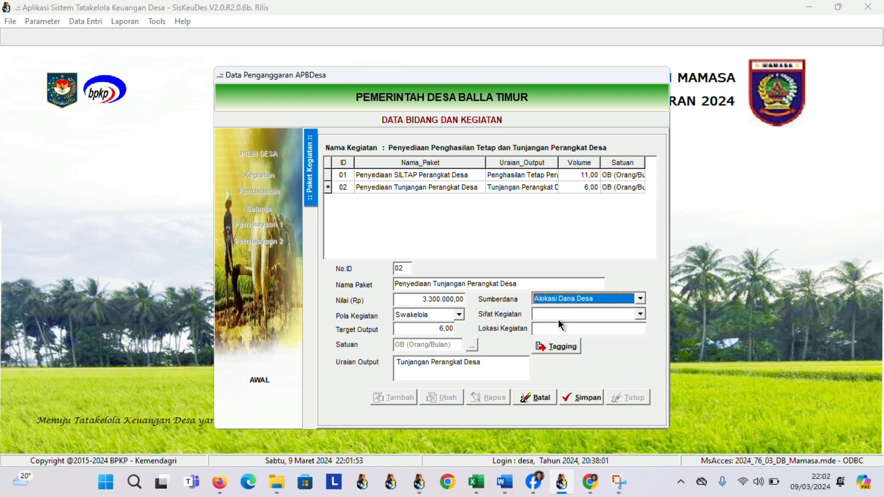
pyautogui.click(558, 318)
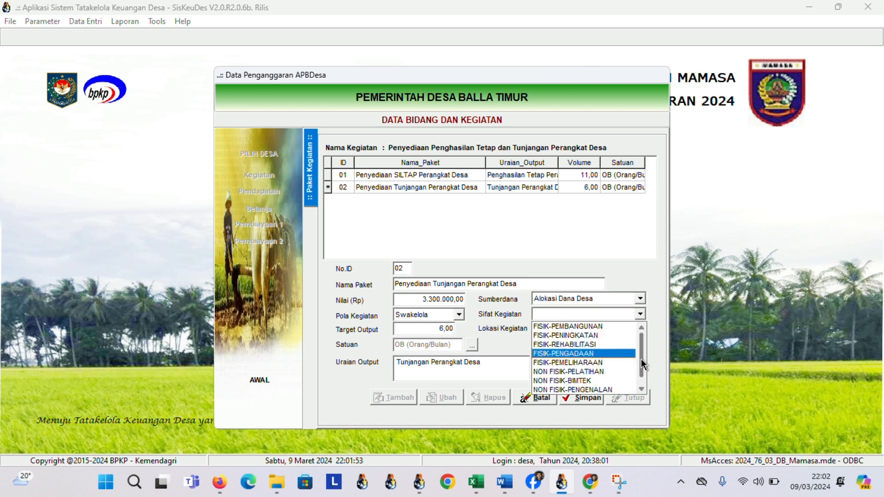
pyautogui.scroll(-1, 643, 365)
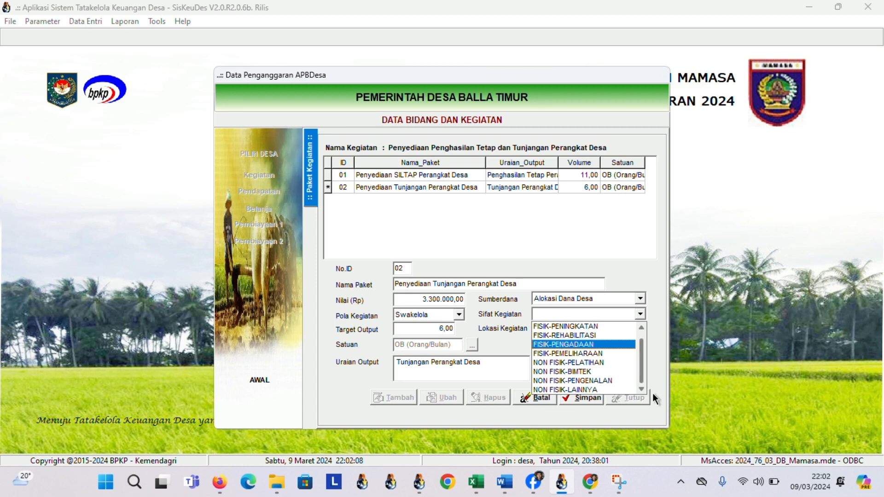
pyautogui.click(609, 388)
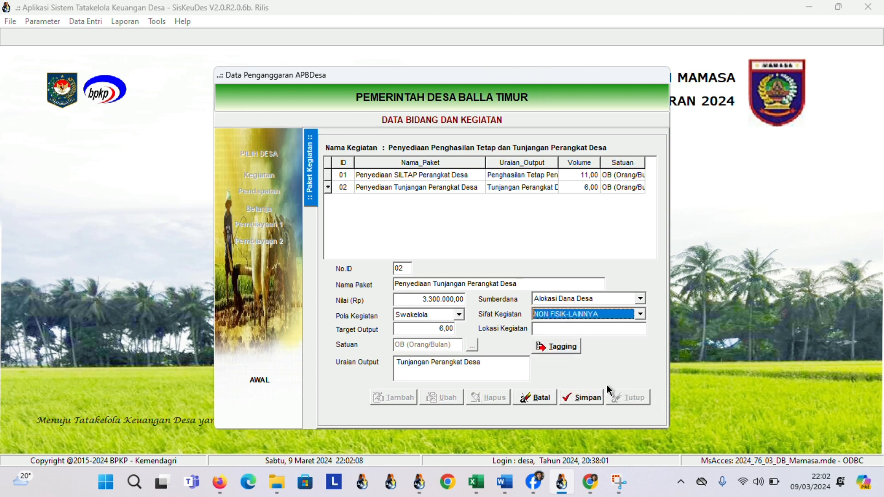
# - Enter "Balla Timur" as the allowance package's Lokasi Kegiatan
pyautogui.click(566, 330)
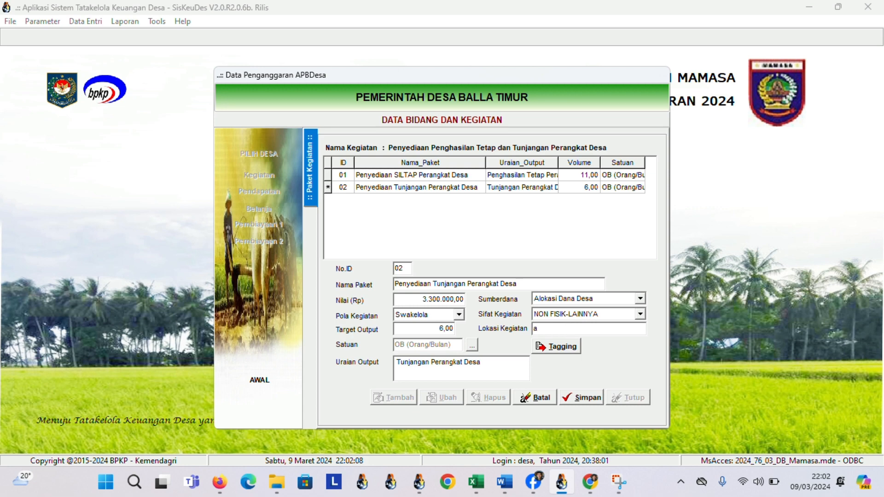
pyautogui.write('a')
pyautogui.press('BackSpace')
pyautogui.write('Balla Timur')
# - Add and save the tagging 06 Inftrastruktur Pemerintahan for the allowance package, and save the package itself
pyautogui.click(561, 349)
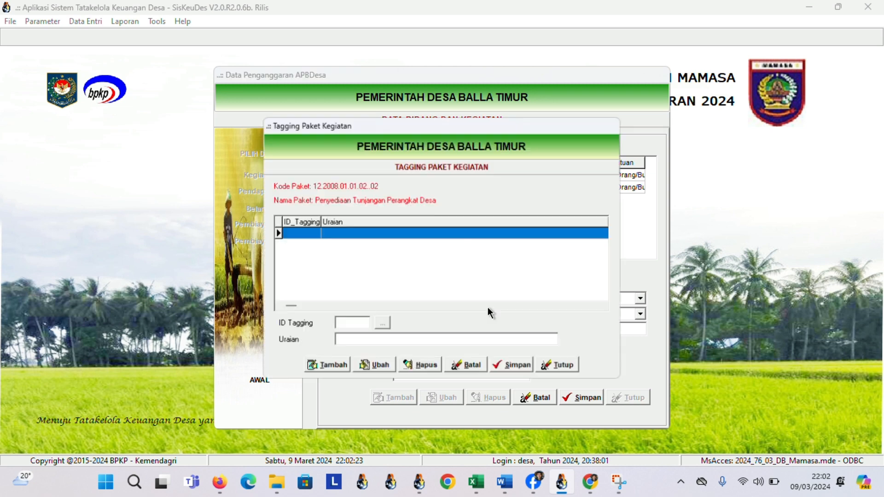
pyautogui.click(320, 367)
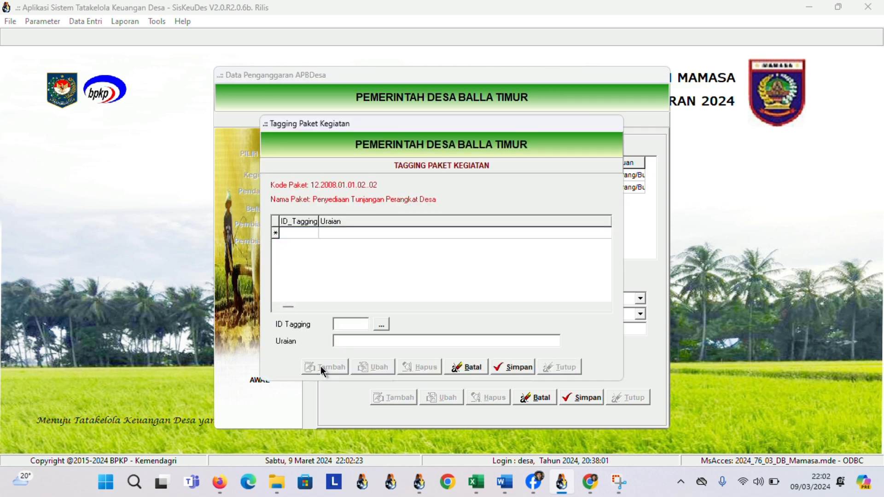
pyautogui.click(379, 325)
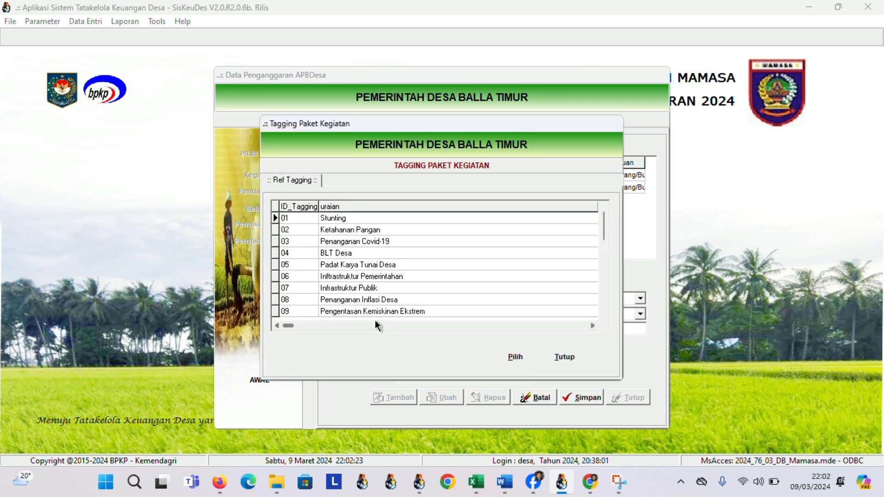
pyautogui.click(339, 279)
pyautogui.click(515, 357)
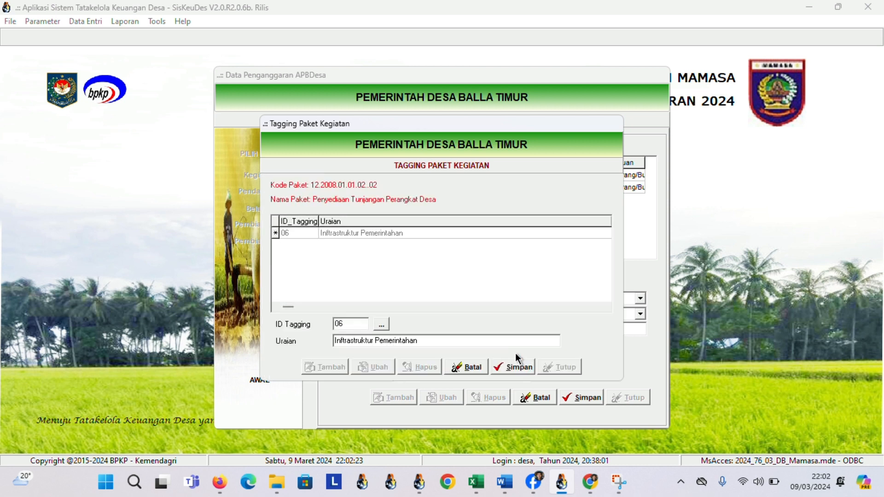
pyautogui.click(514, 369)
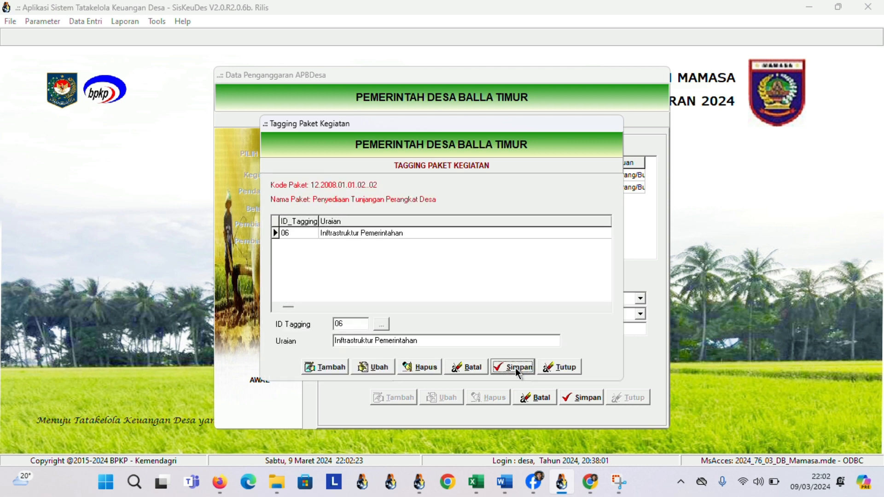
pyautogui.click(565, 368)
pyautogui.click(585, 402)
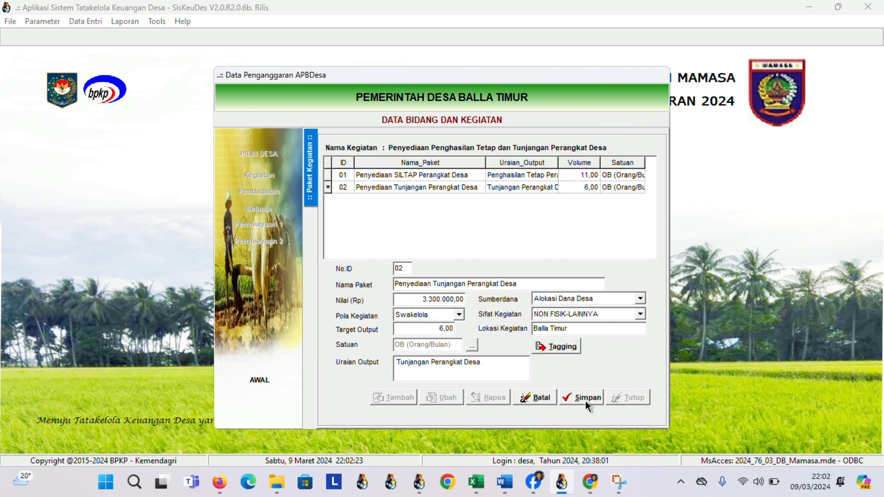